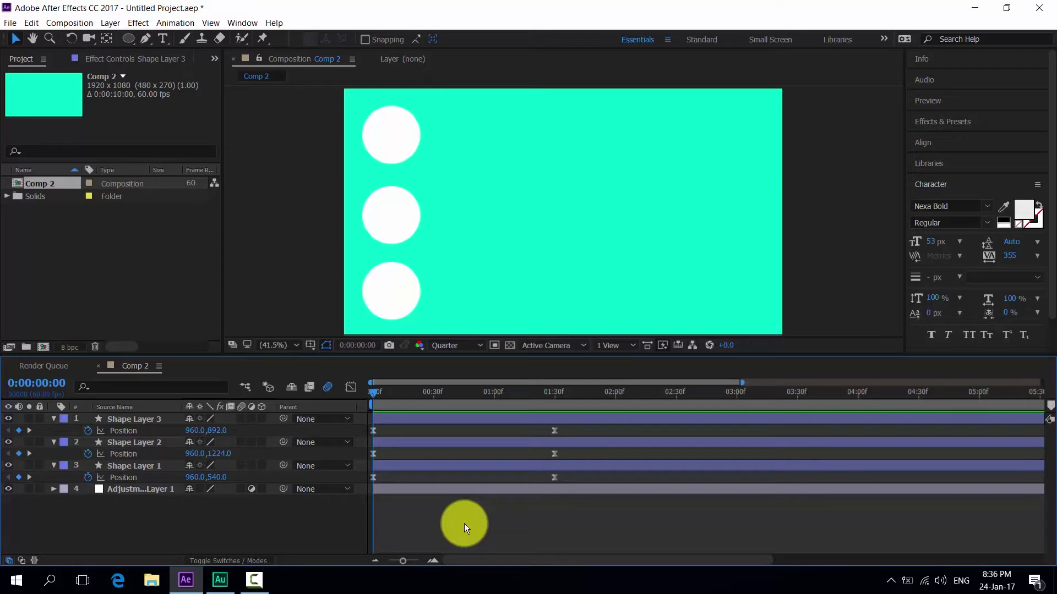
Scrub Comp 2's timeline from 0:00 to 1:30 to watch the three circles slide right.
mouse_move(375, 391)
mouse_down()
mouse_move(390, 387)
mouse_move(366, 376)
mouse_up()
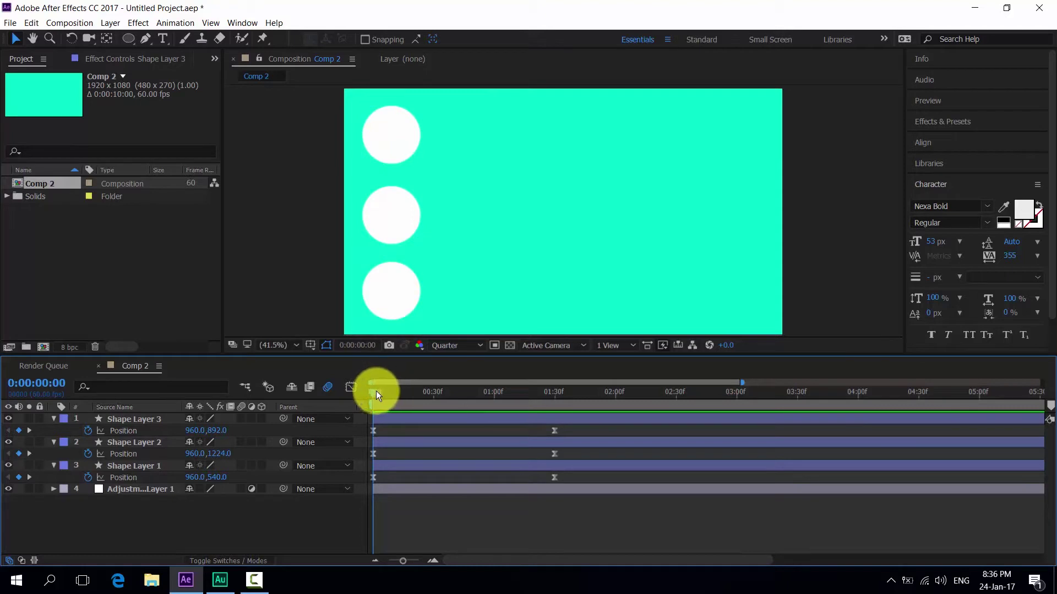
drag(376, 391, 559, 443)
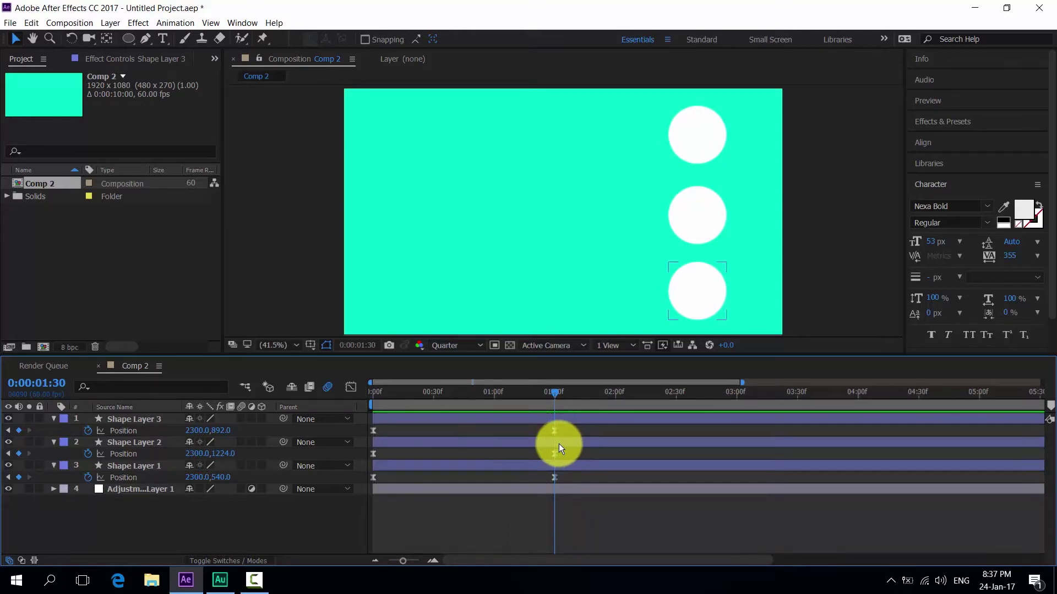
Select all three layers' Position keyframes and set Shape Layer 3's X position to 940.
drag(579, 472, 366, 491)
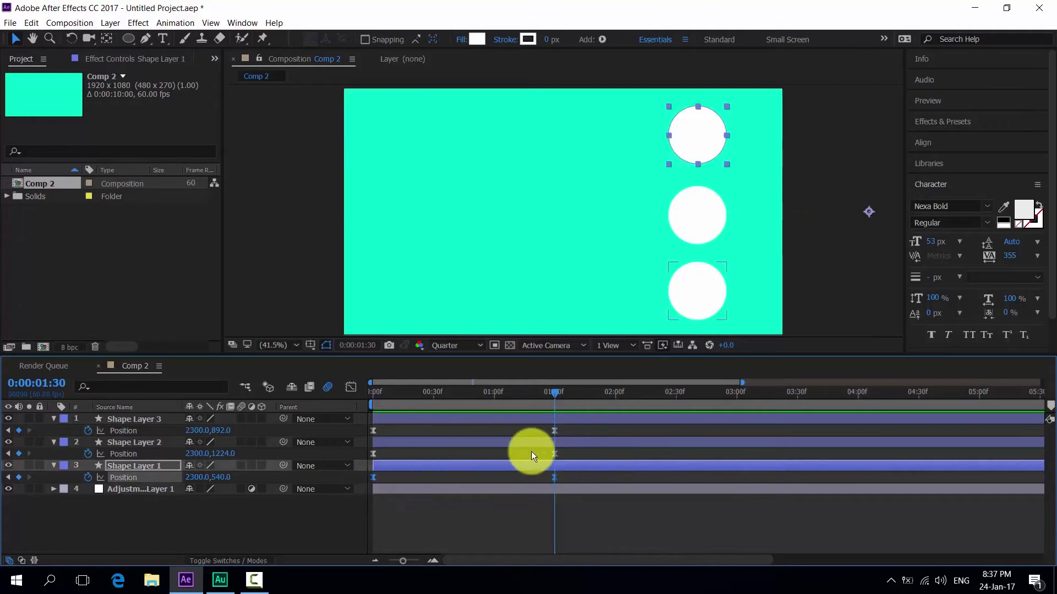
drag(561, 450, 373, 457)
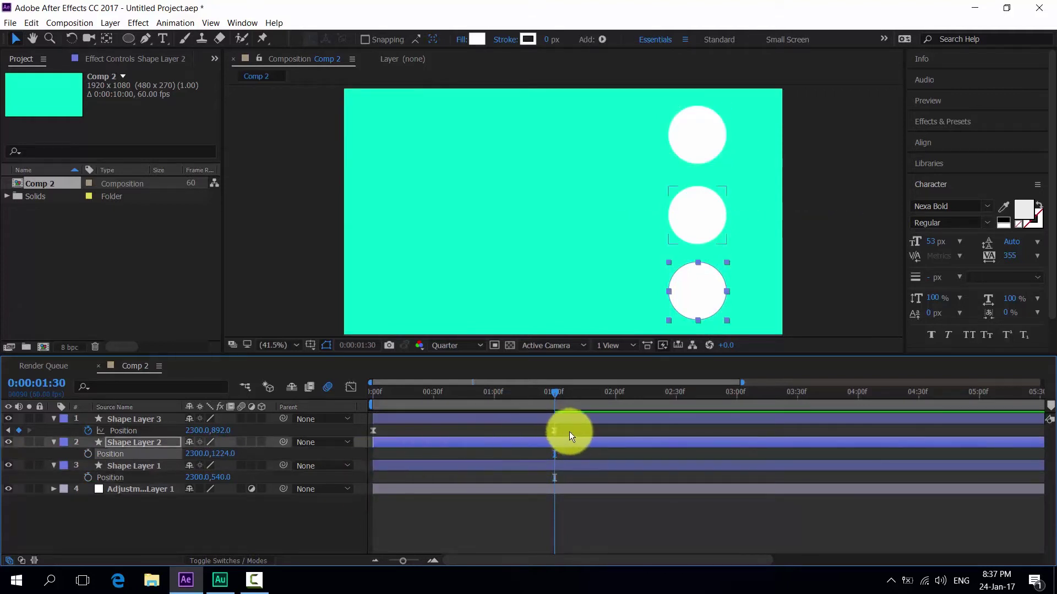
drag(568, 430, 371, 432)
click(198, 430)
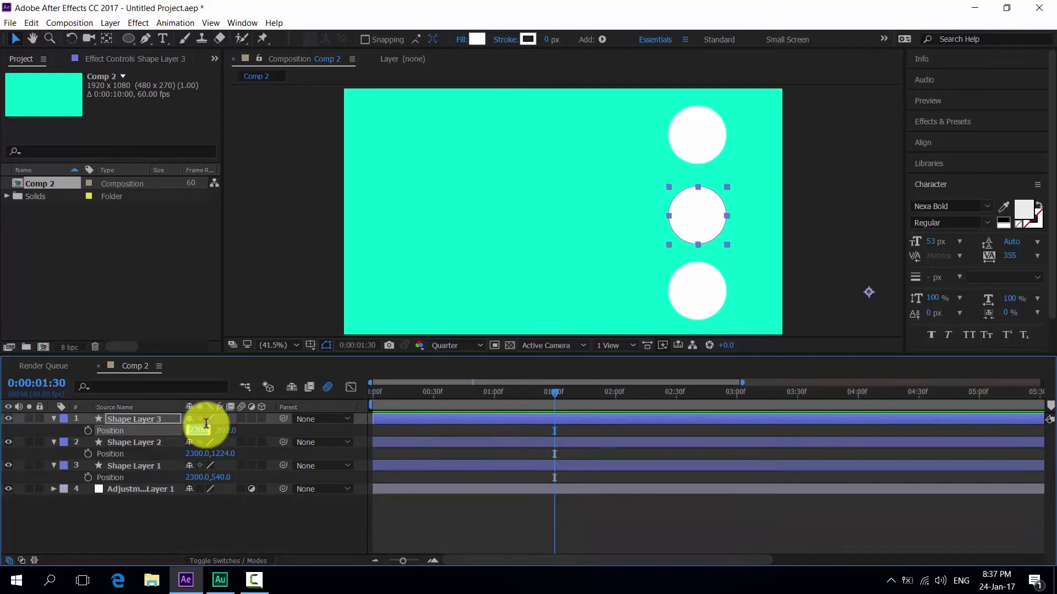
text(940)
key(Return)
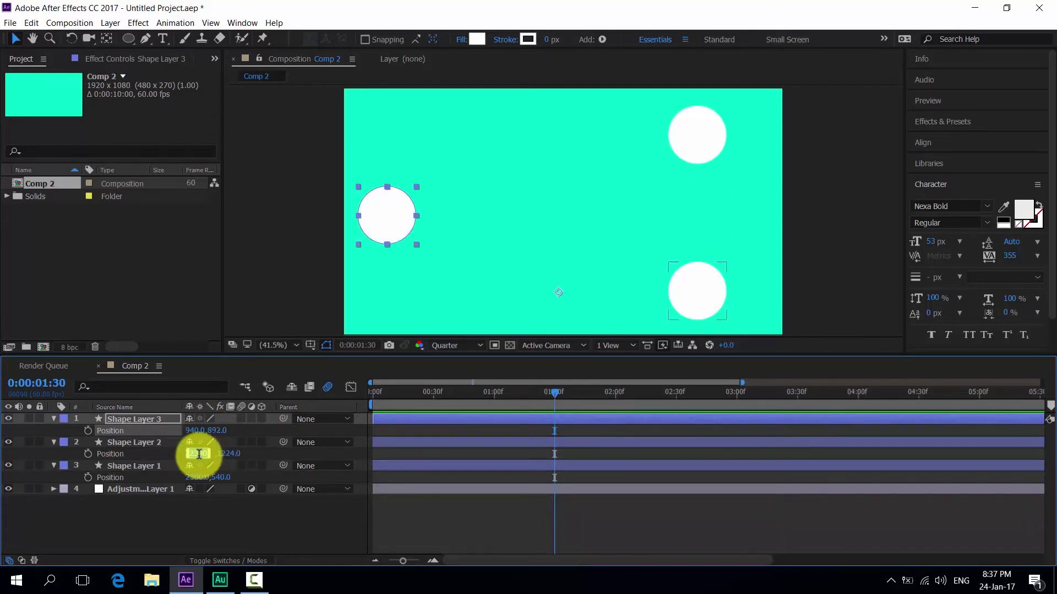
Set Shape Layers 2 and 1 to X position 940 and return the playhead to 0:00.
click(196, 453)
text(940)
key(Return)
click(196, 477)
text(940)
key(Return)
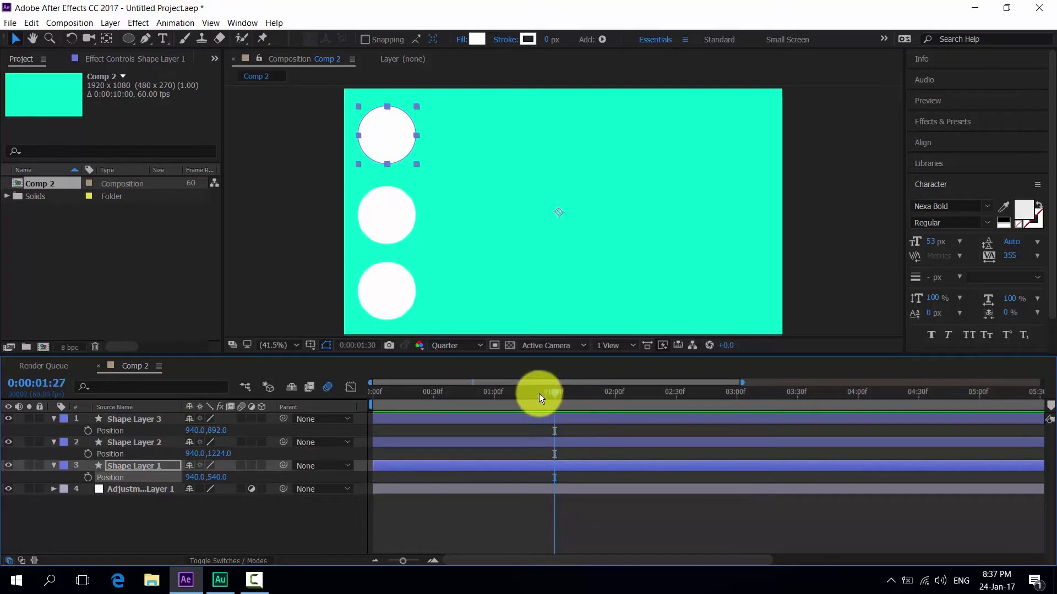
drag(540, 394, 296, 394)
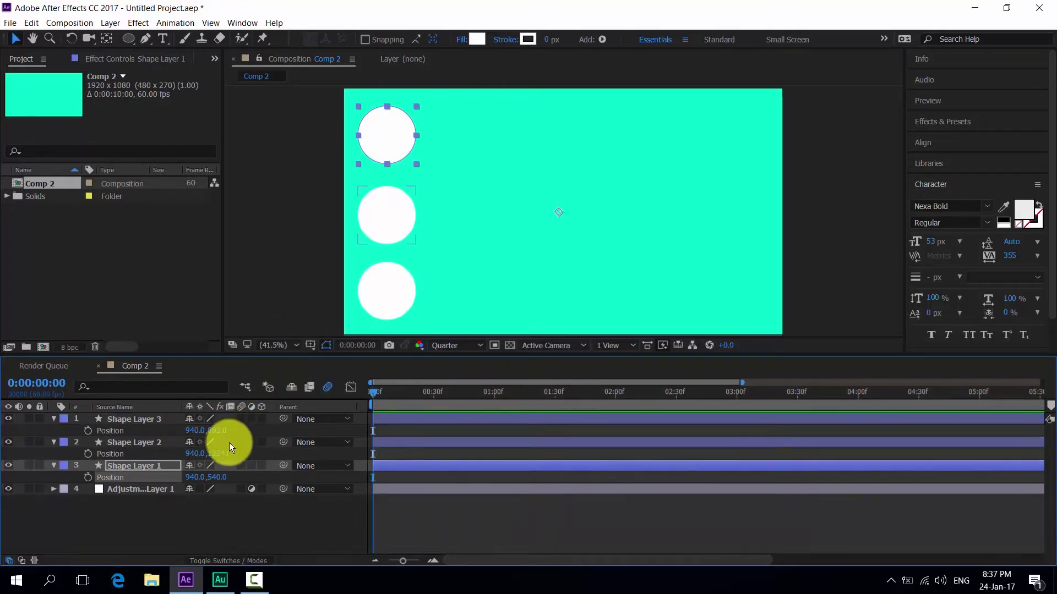
click(387, 168)
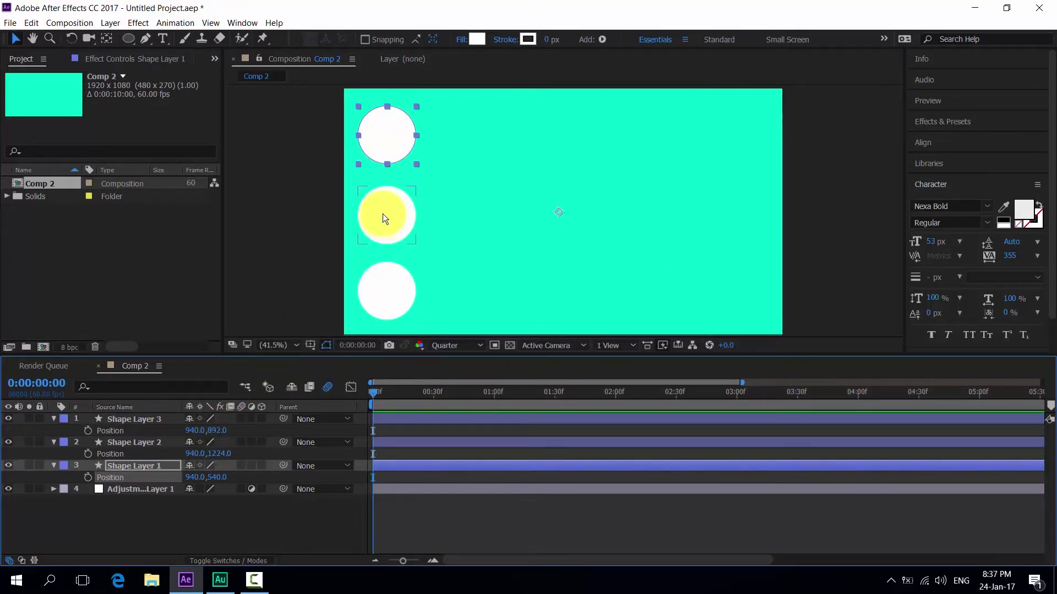
Enable Position keyframing on all three shape layers and move the playhead to 1:30.
click(88, 477)
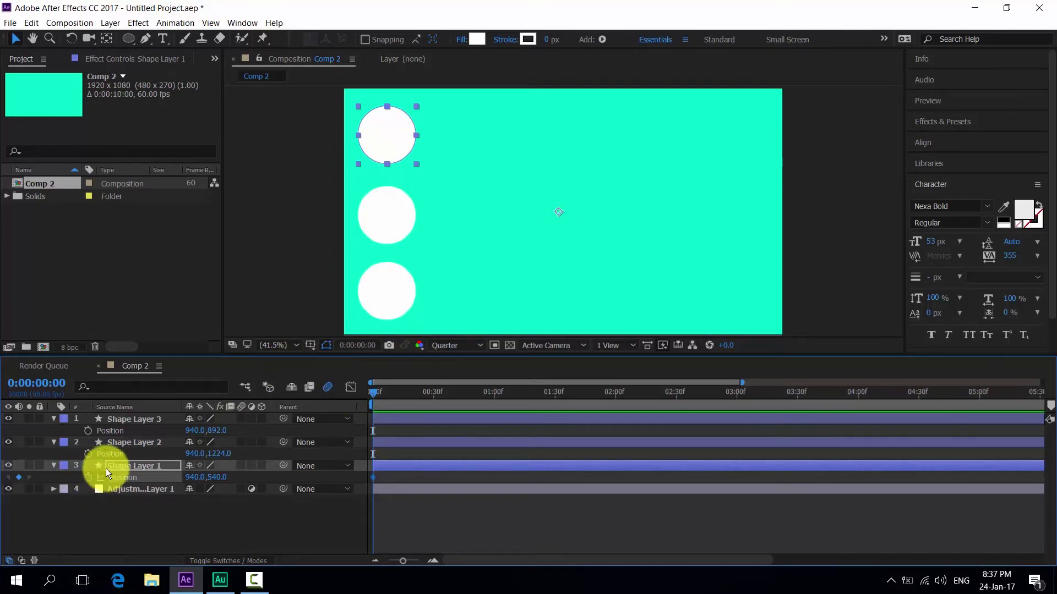
click(87, 454)
click(88, 431)
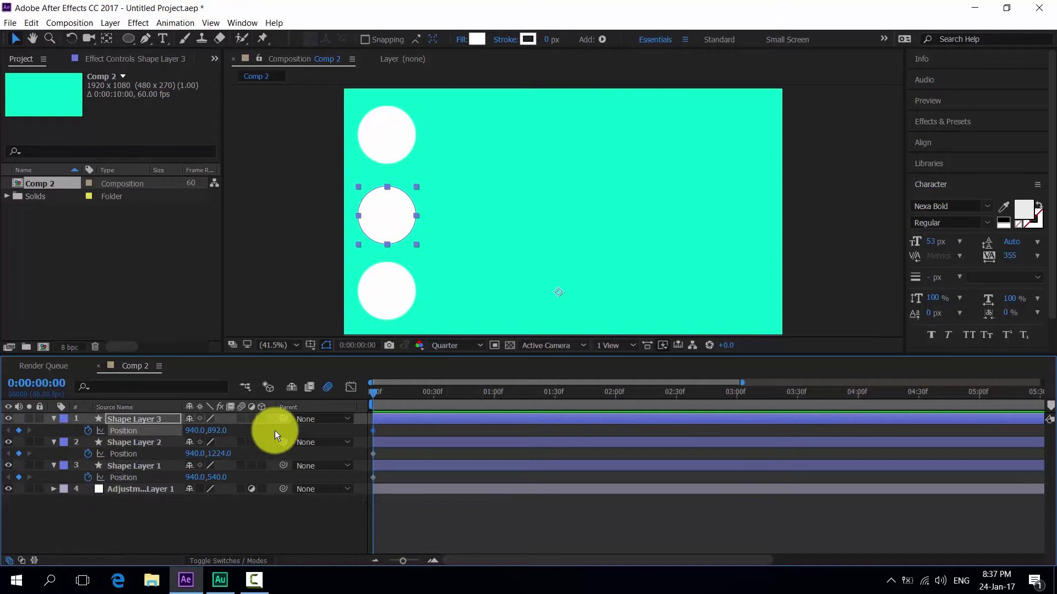
drag(371, 392, 343, 406)
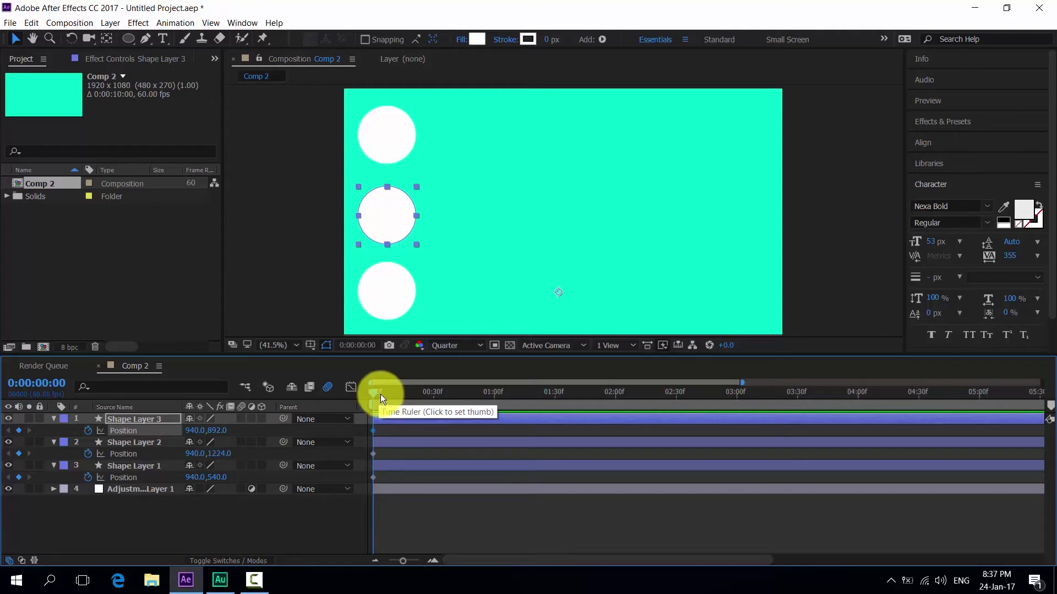
drag(375, 393, 556, 395)
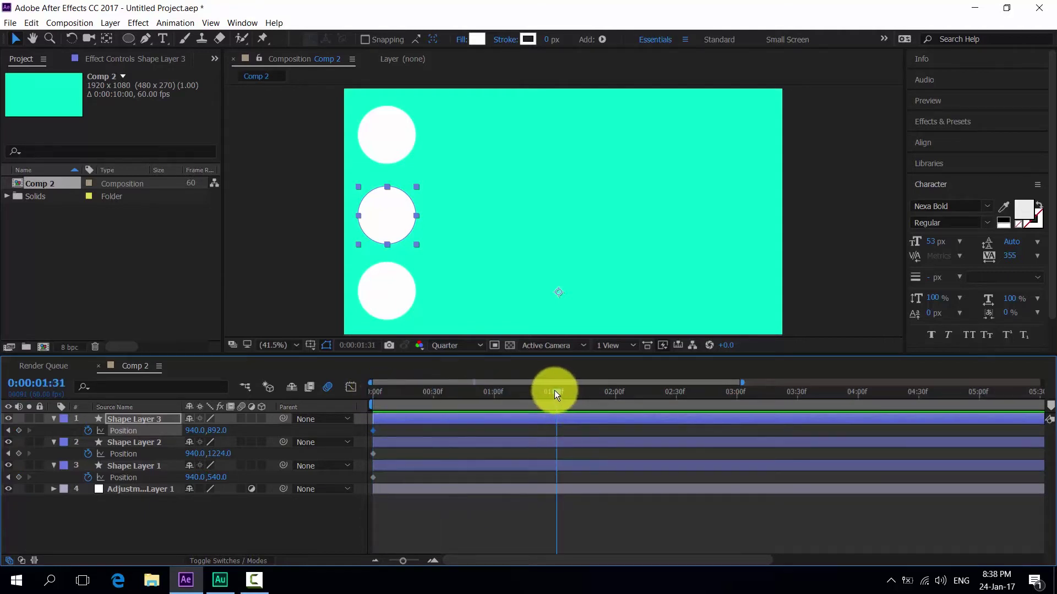
click(554, 391)
Key Shape Layer 3's end X position at 2400, undoing an accidental move of another circle.
drag(193, 431, 1047, 405)
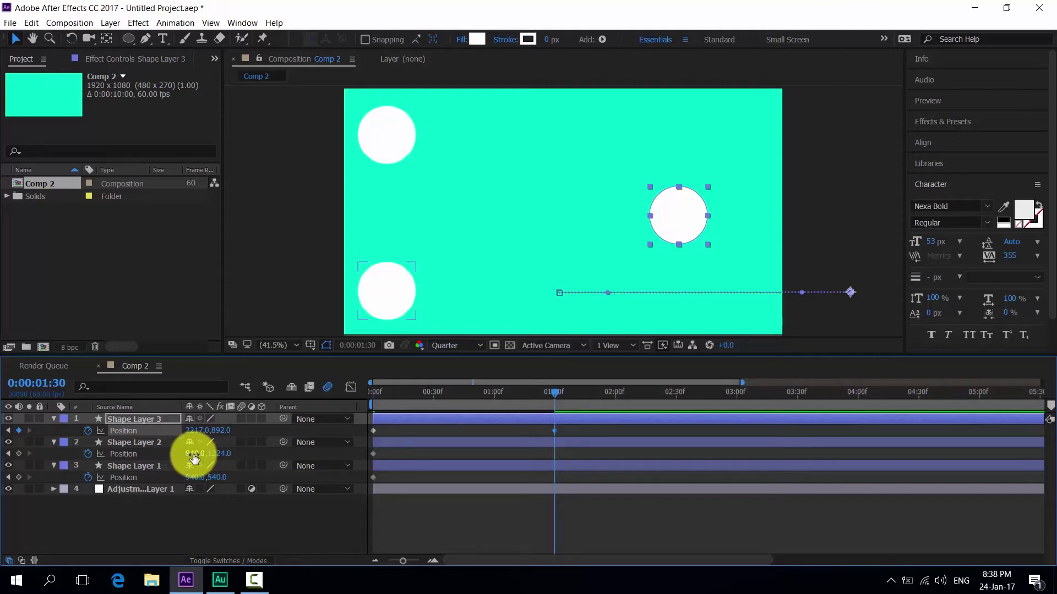
drag(194, 455, 242, 463)
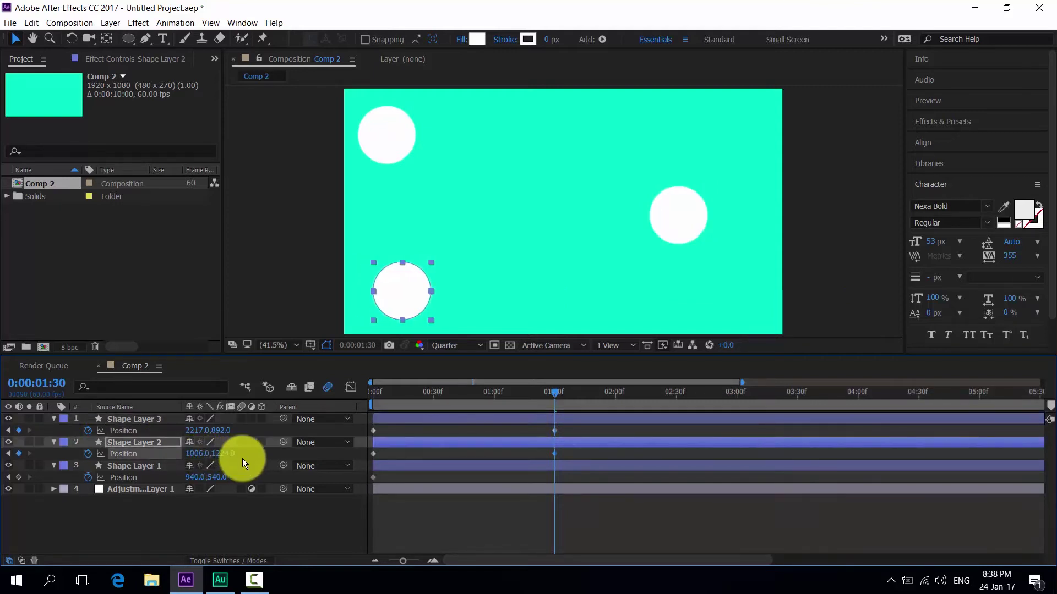
key(ctrl+z)
click(192, 431)
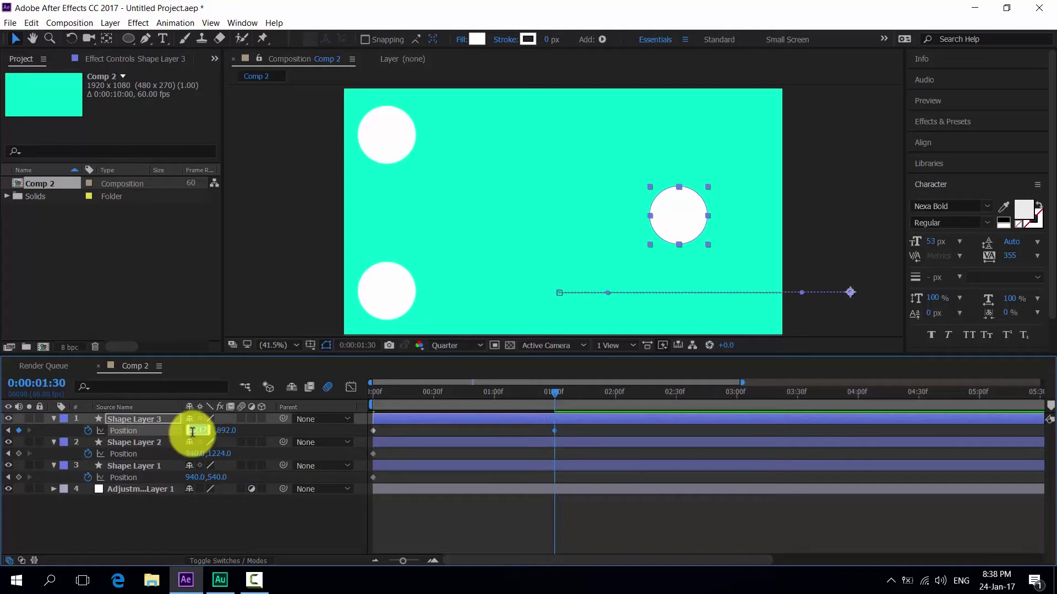
text(2300)
key(Return)
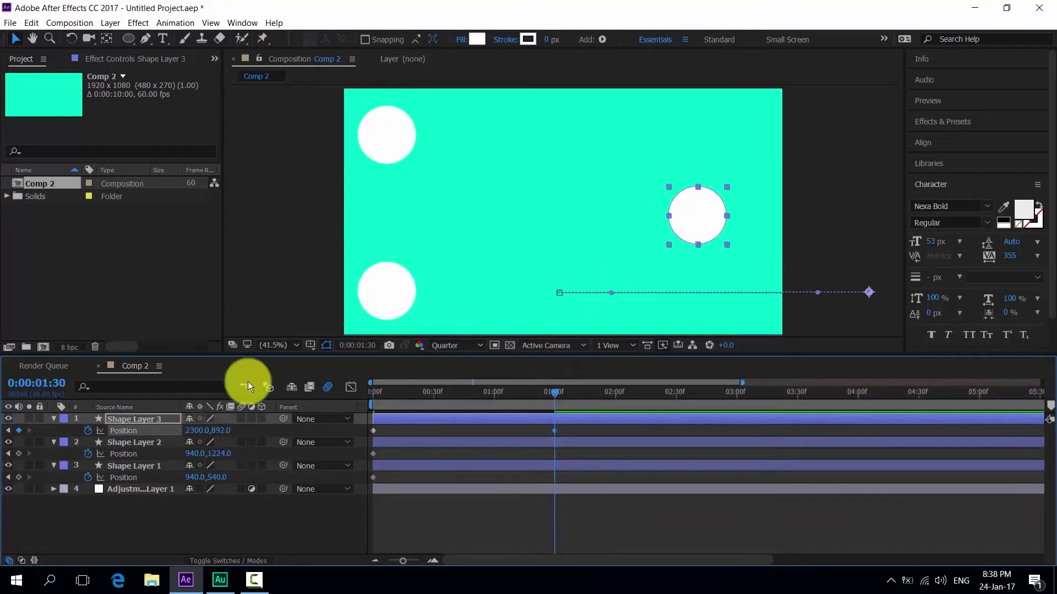
click(207, 431)
text(2)
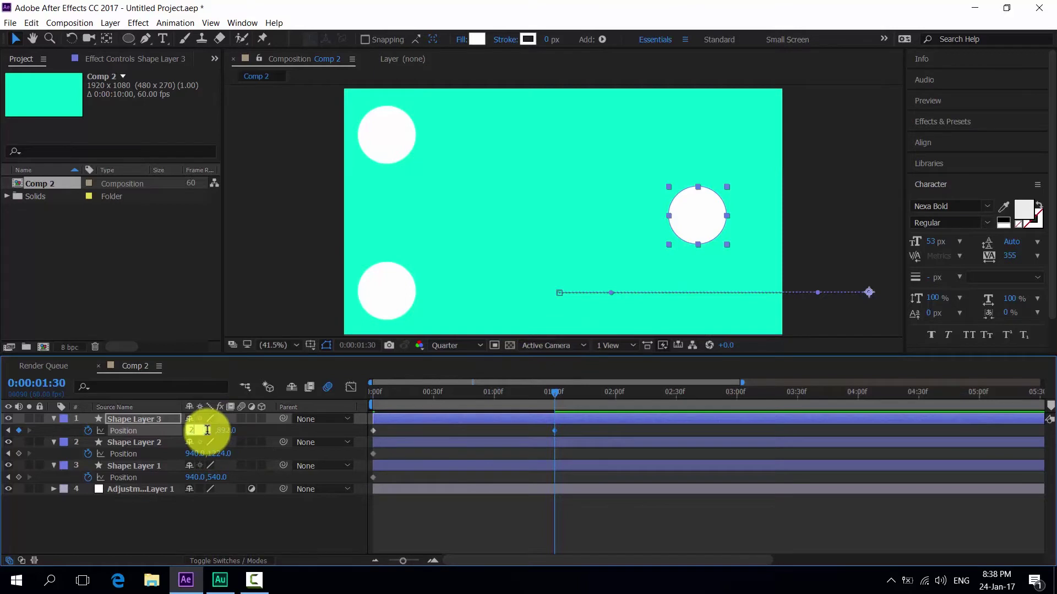
text(400)
key(Return)
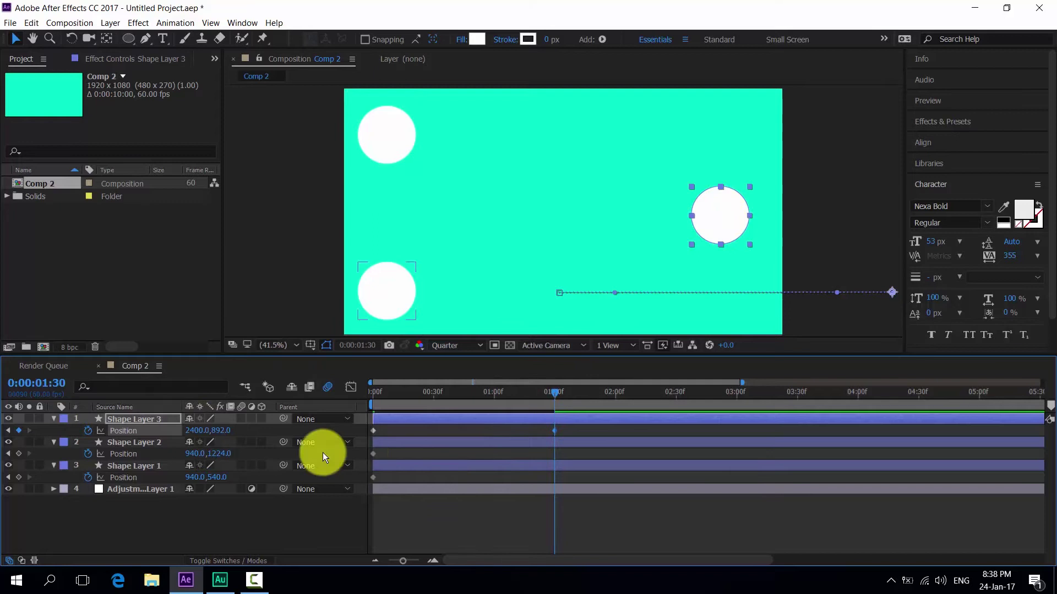
Key Shape Layers 2 and 1 to an end X position of 2400 at 1:30.
click(196, 455)
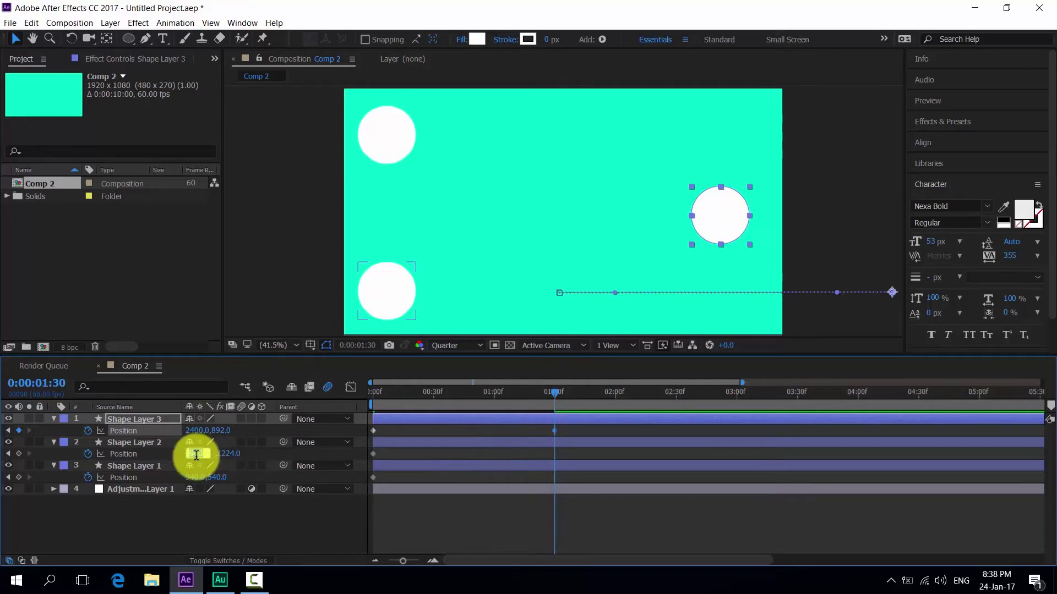
text(2400)
key(Return)
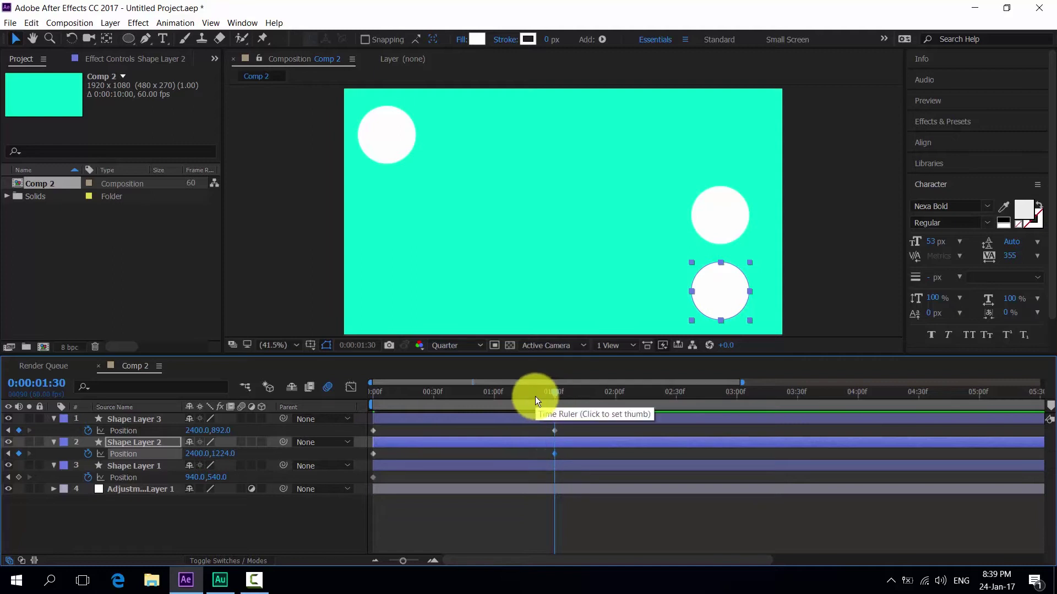
click(195, 477)
text(2400)
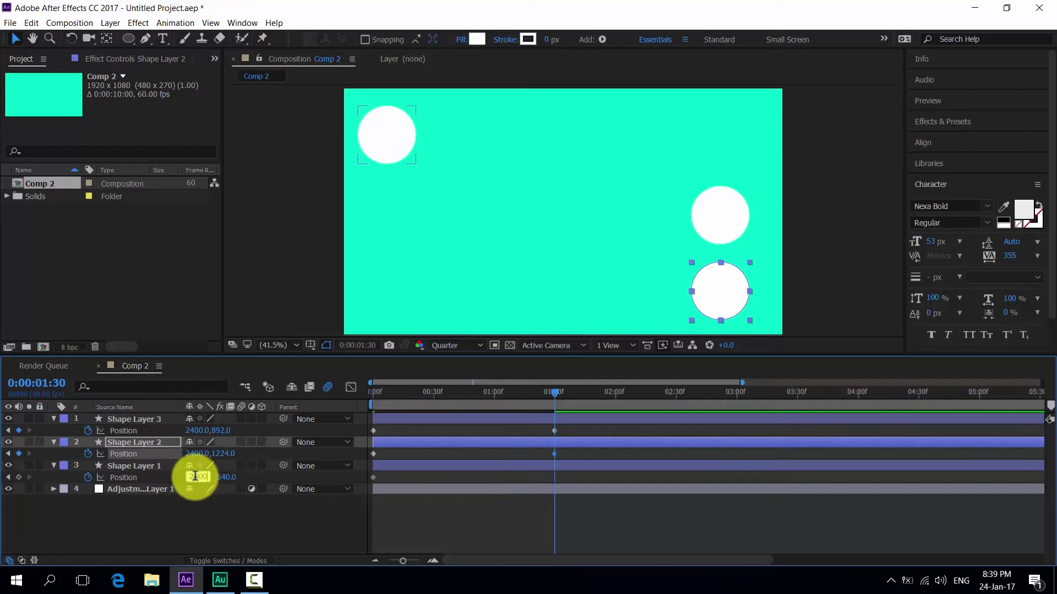
key(Return)
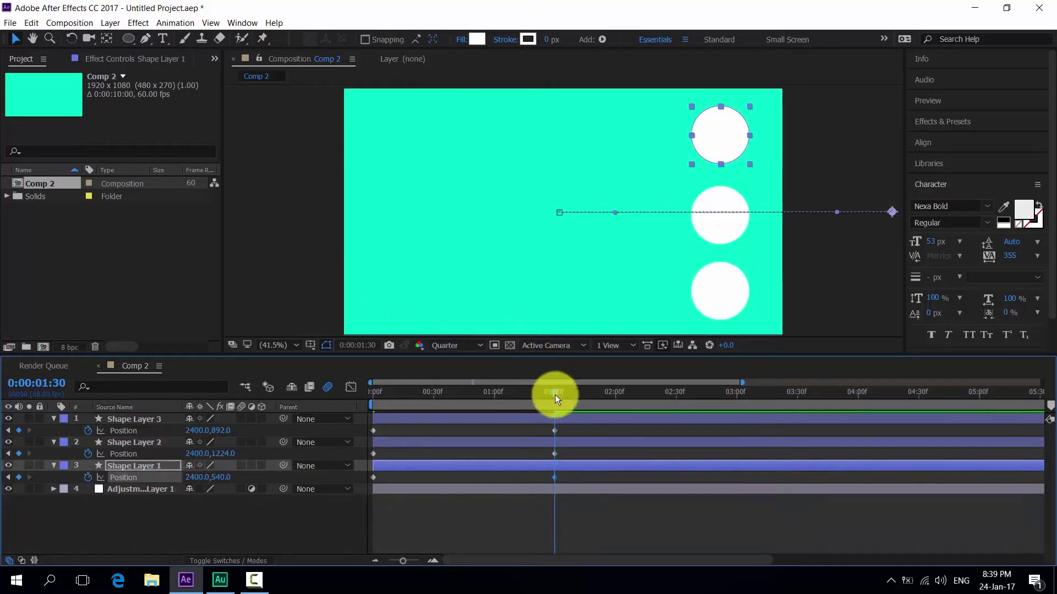
Rewind to 0:00 and play a short preview of the slide.
drag(555, 395, 245, 398)
key(space)
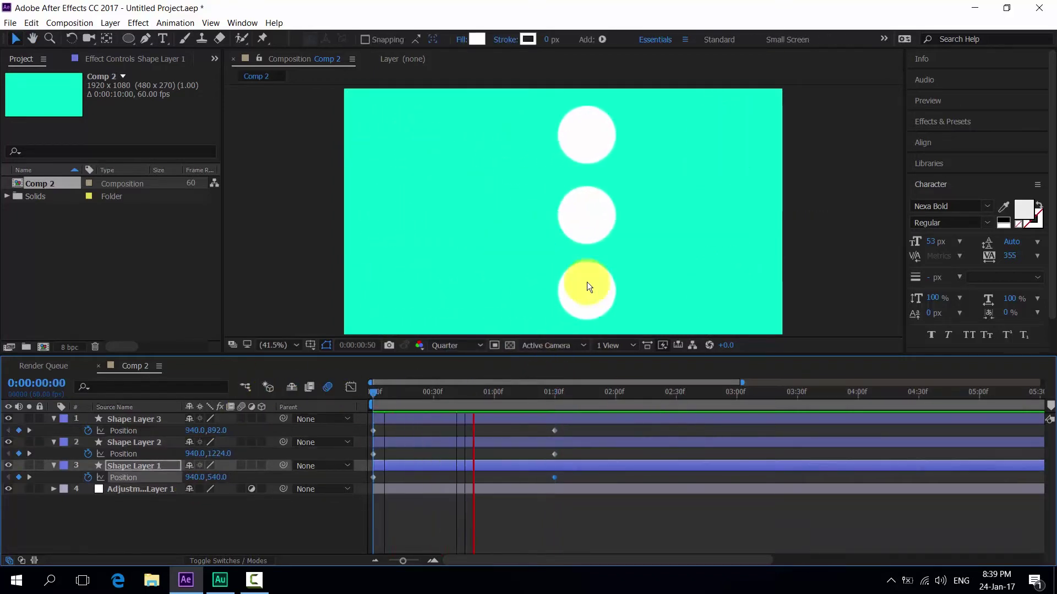
key(space)
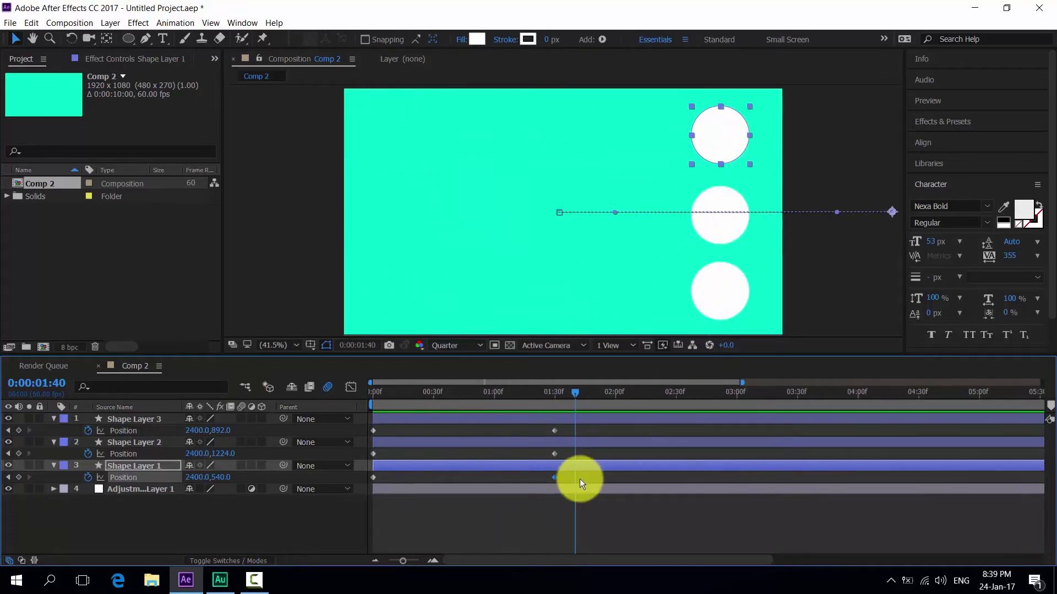
Apply Keyframe Assistant > Easy Ease to Shape Layer 1's two Position keyframes.
drag(581, 473, 373, 479)
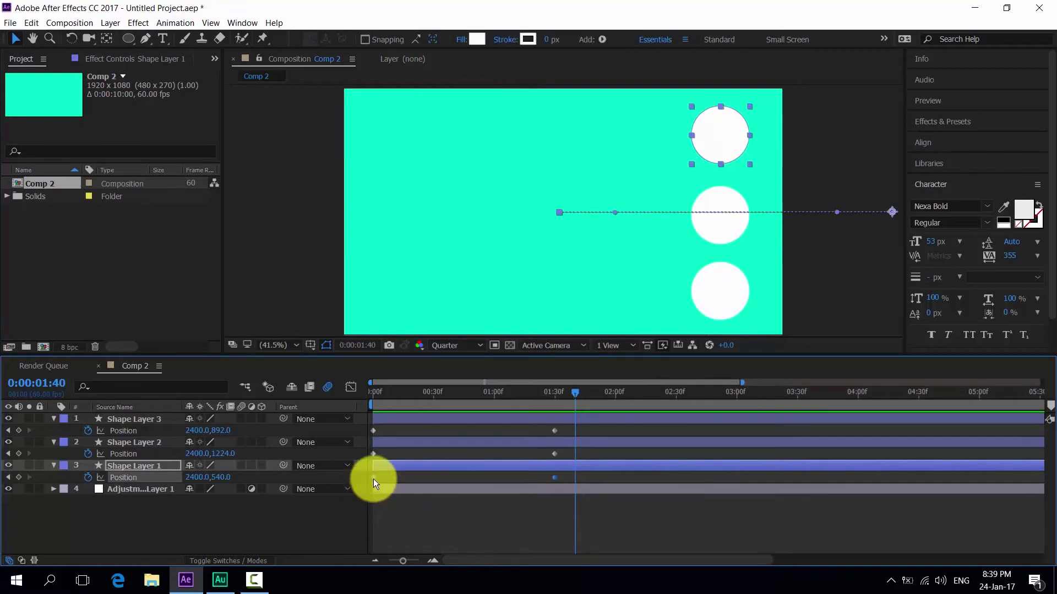
right_click(373, 478)
mouse_move(415, 470)
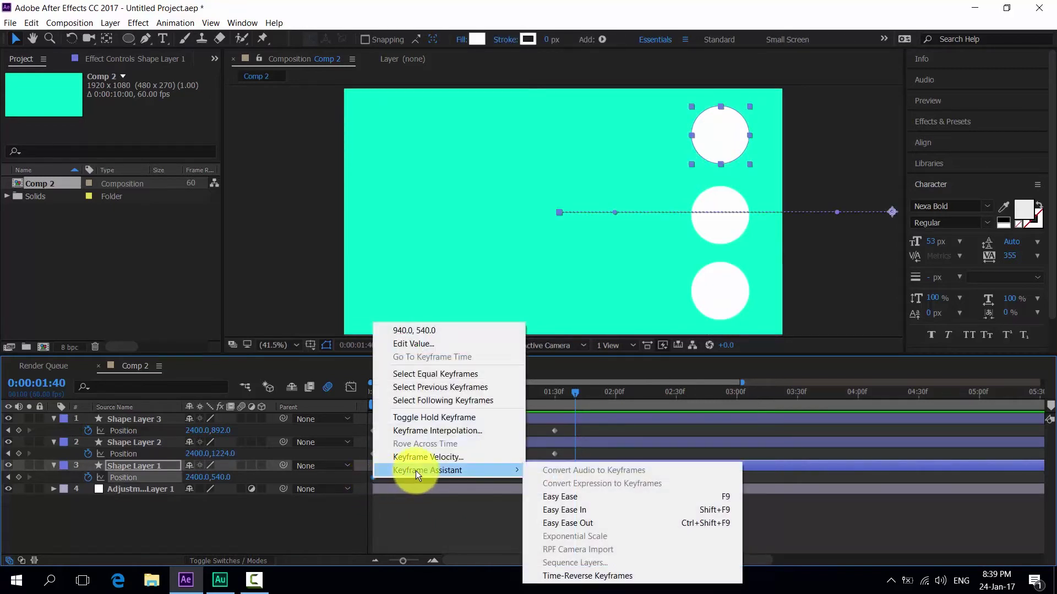
click(582, 497)
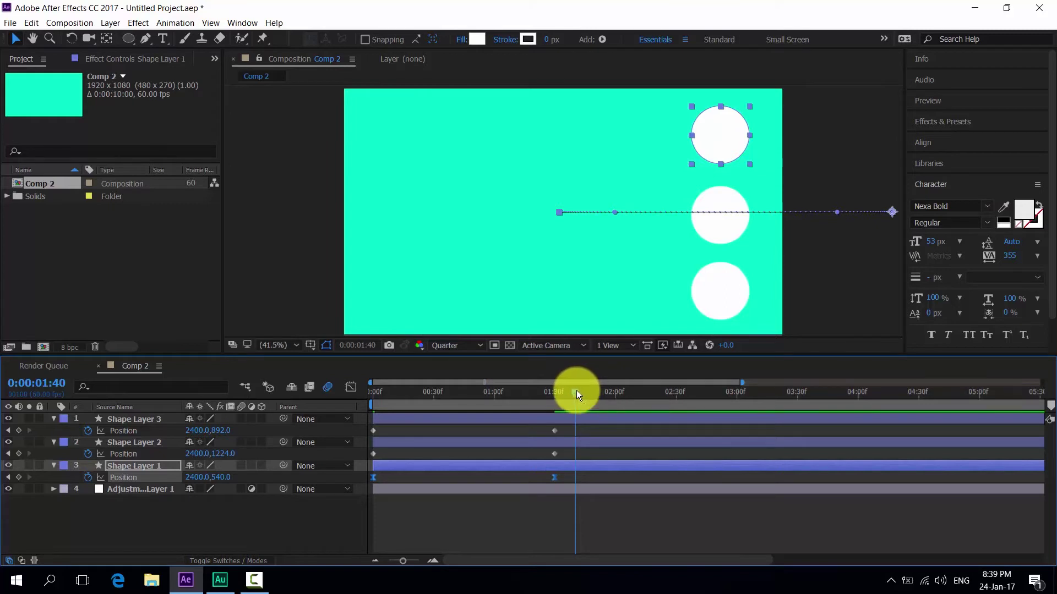
drag(576, 391, 298, 408)
key(ctrl+v)
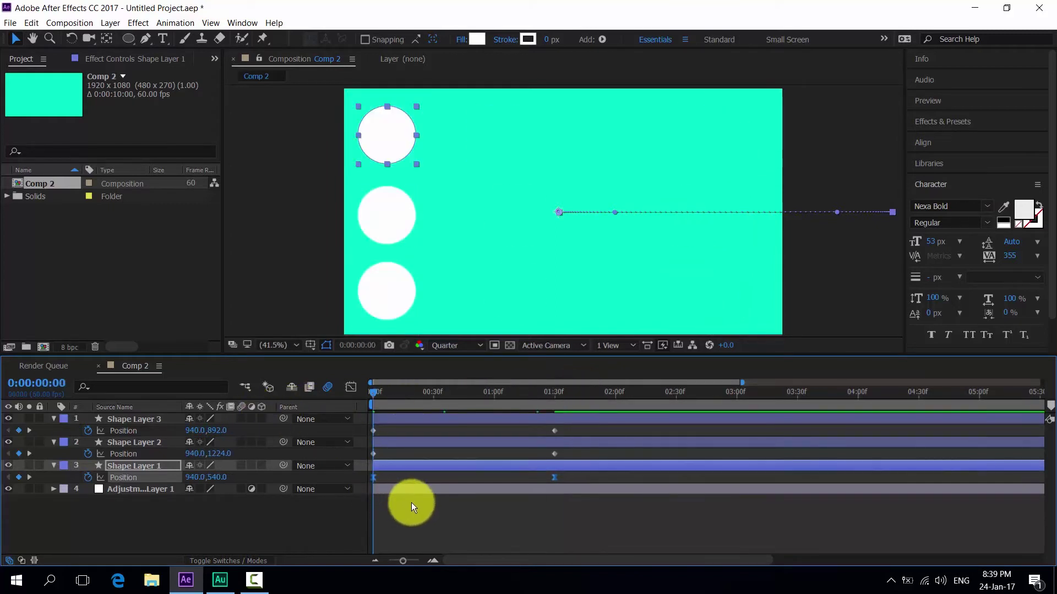
key(space)
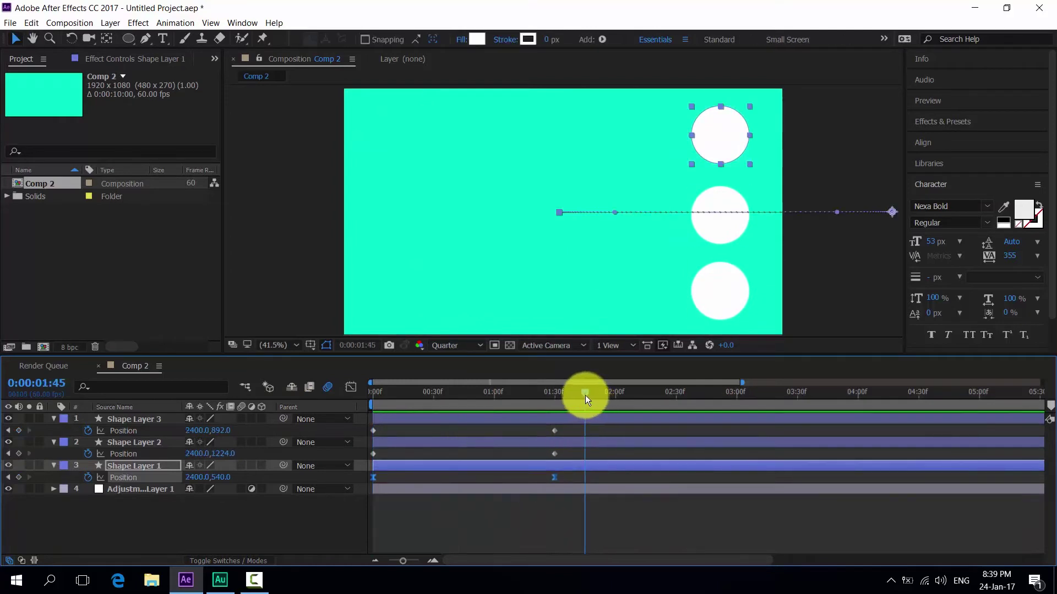
key(space)
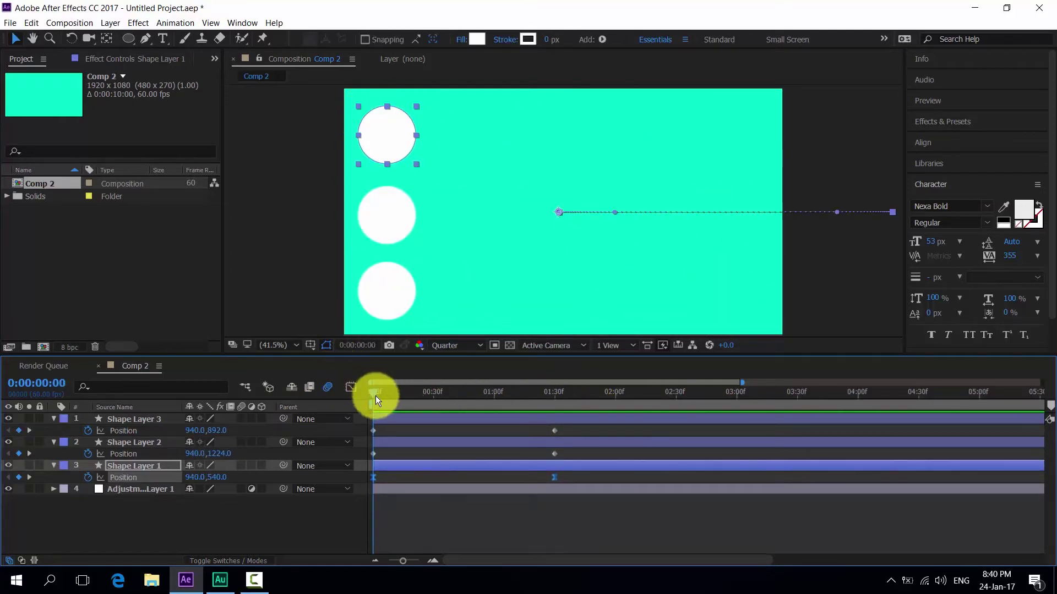
click(376, 393)
drag(375, 392, 559, 399)
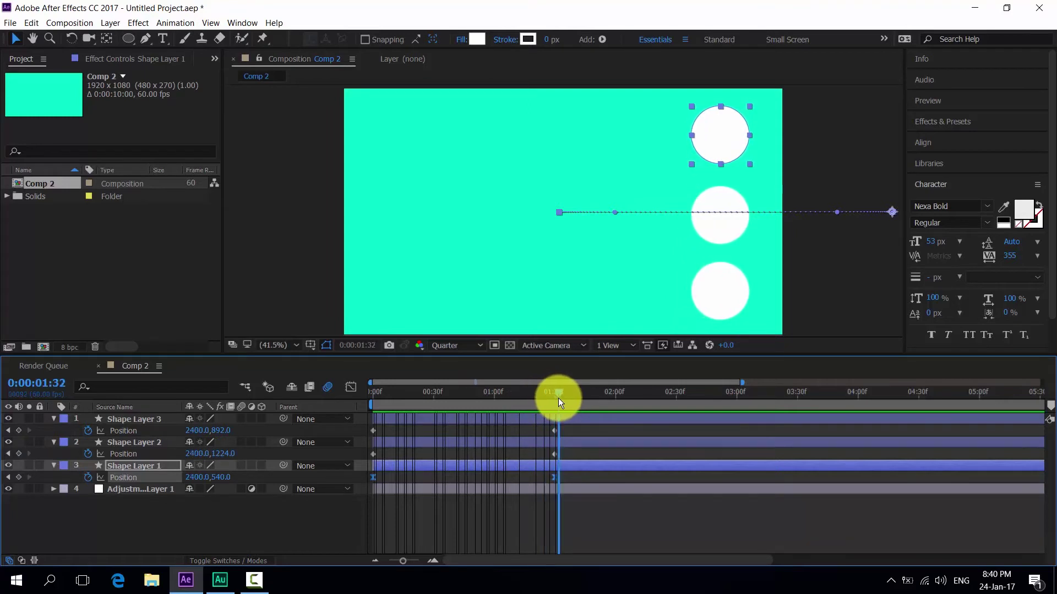
Apply Easy Ease to the Position keyframes of Shape Layer 2 and Shape Layer 3.
drag(567, 450, 374, 455)
right_click(373, 455)
mouse_move(448, 441)
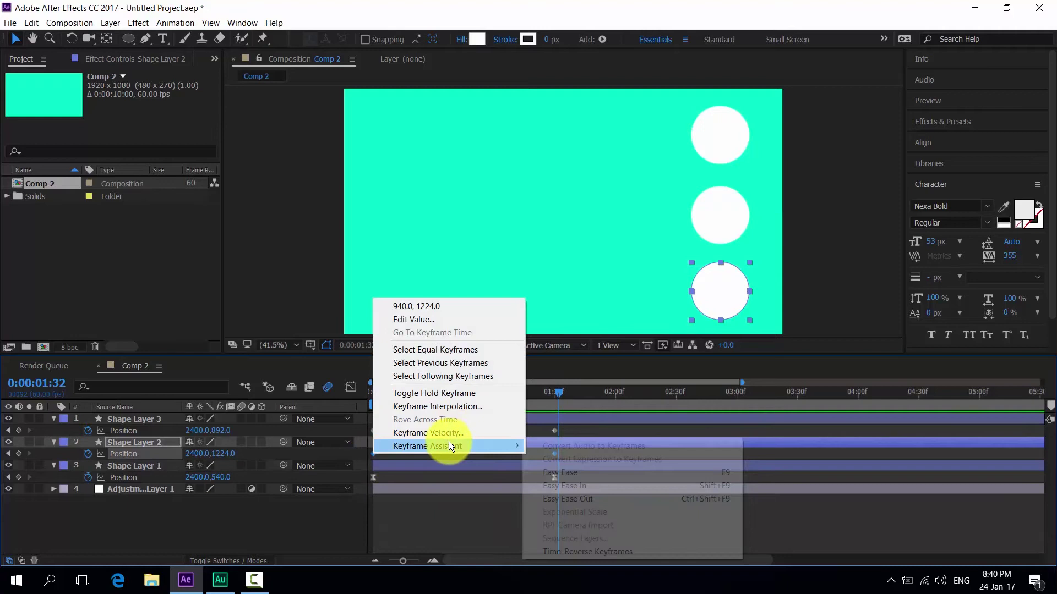
click(550, 468)
drag(562, 425, 368, 435)
right_click(374, 431)
click(550, 444)
Preview all three eased circles from the start, then return to 0:00.
key(Home)
key(space)
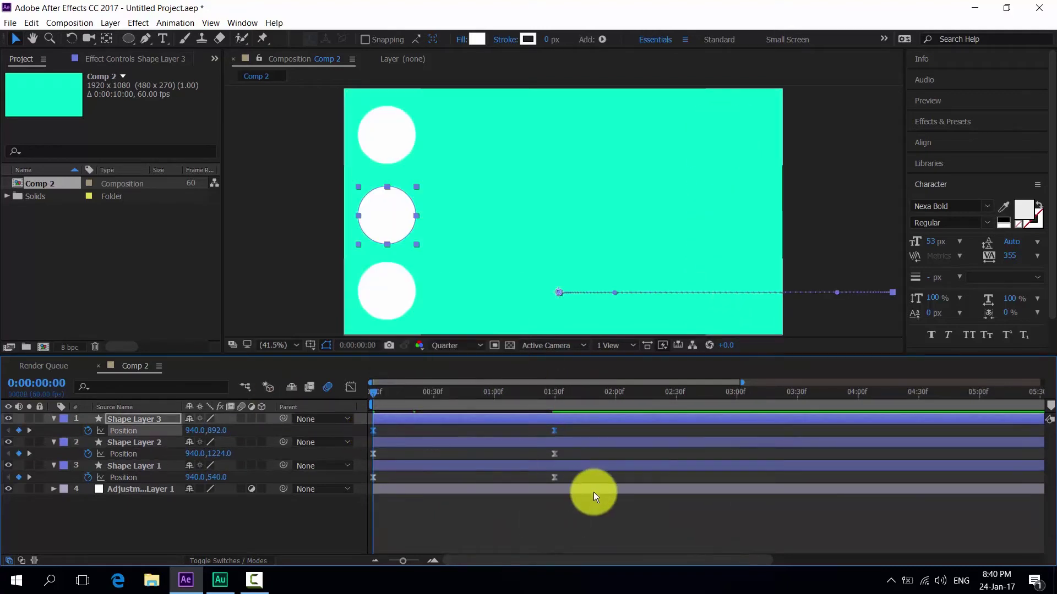
key(space)
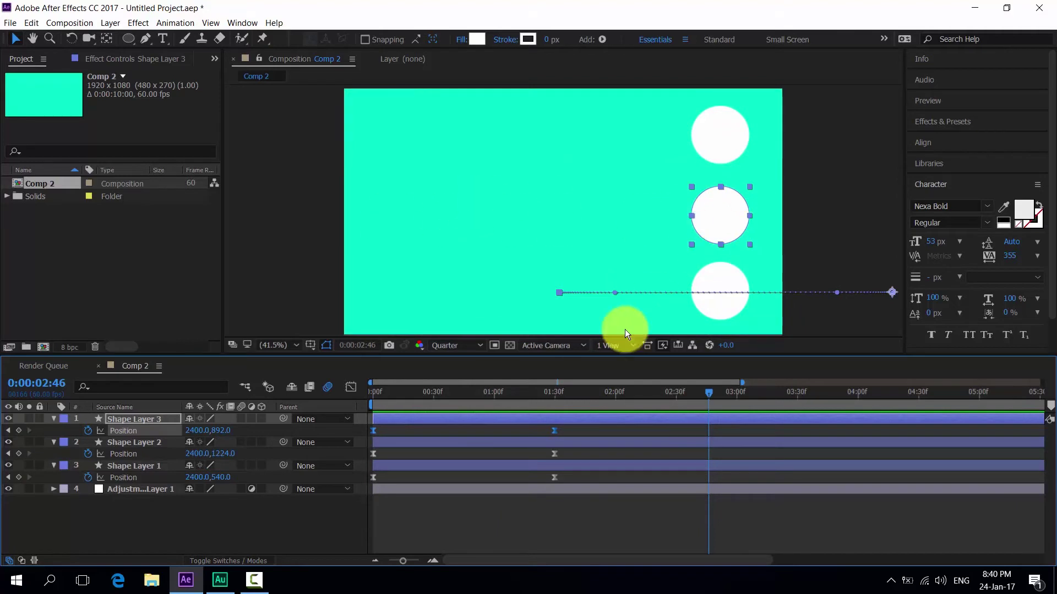
key(Home)
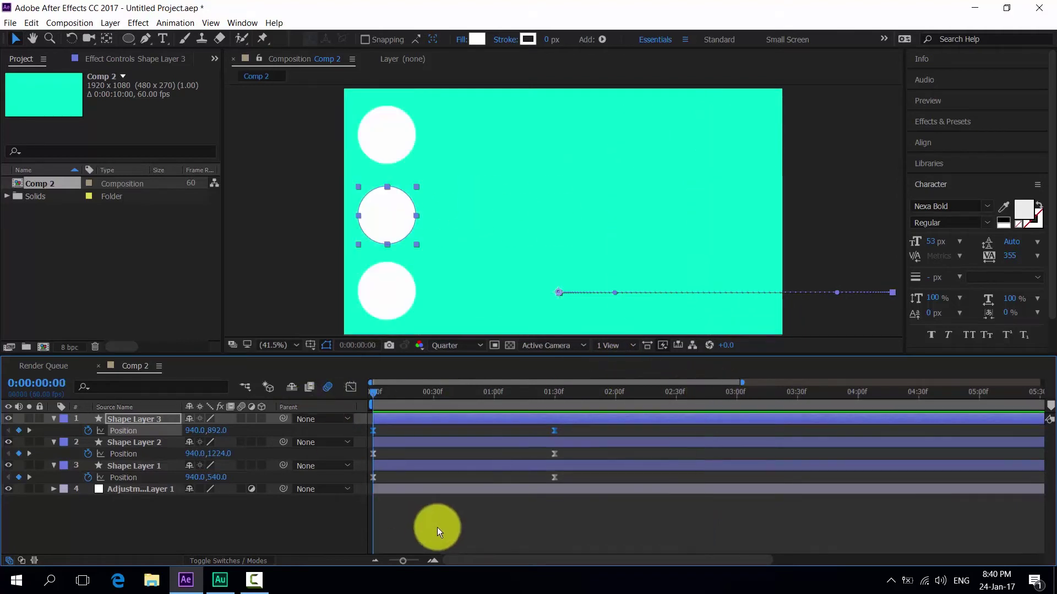
Select Shape Layer 1 alone and open the Graph Editor.
click(437, 527)
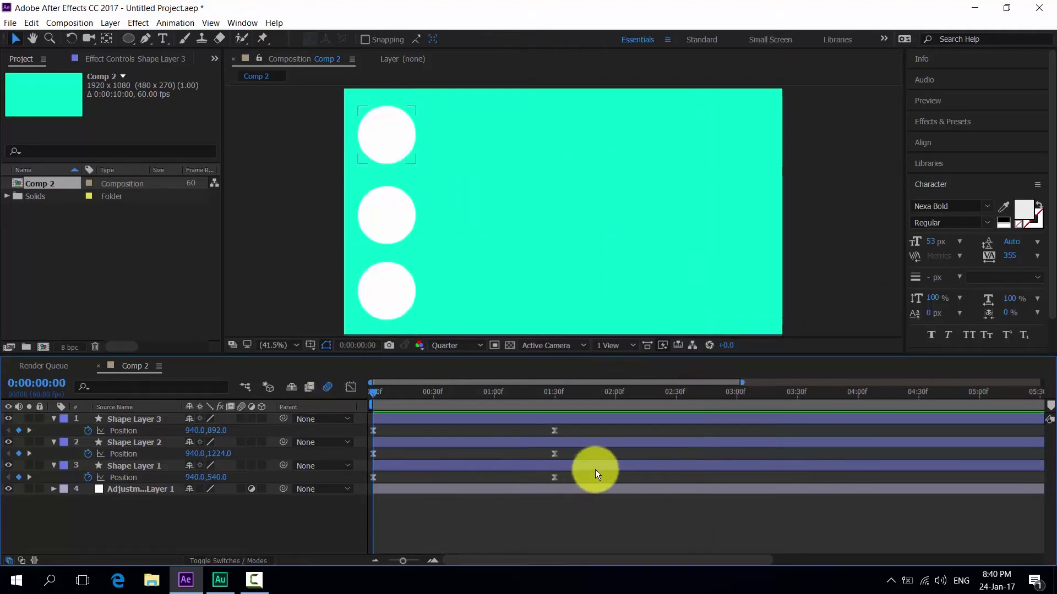
click(373, 478)
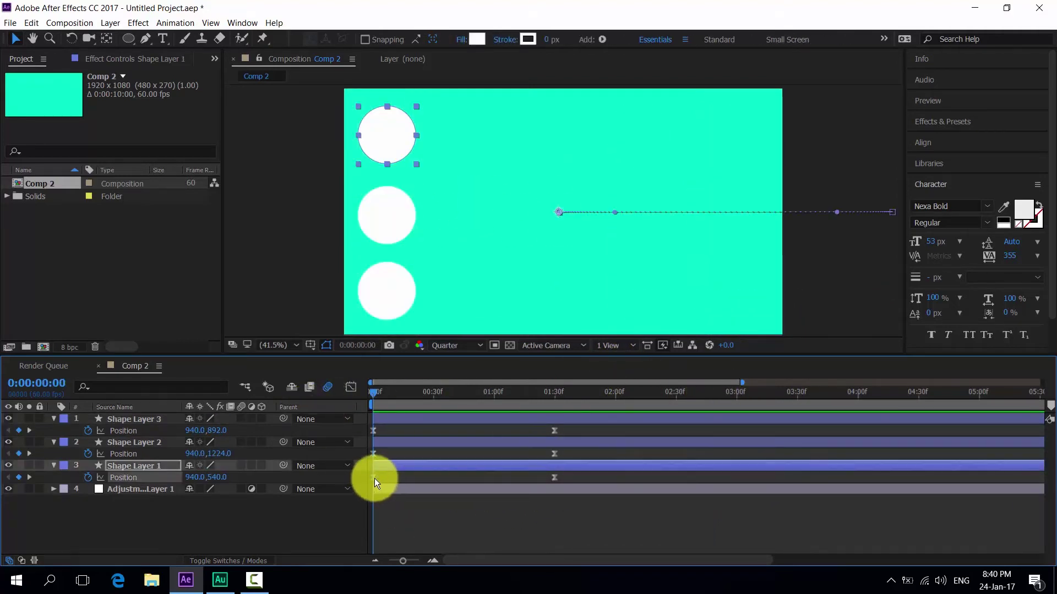
click(350, 386)
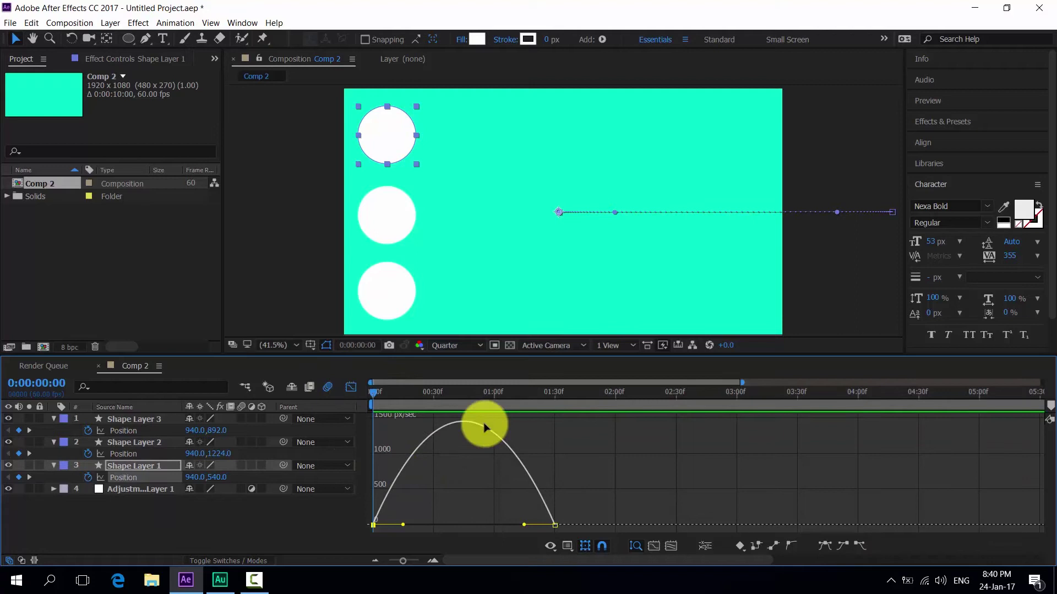
Switch the Graph Editor to the value graph and back to the speed graph.
right_click(554, 452)
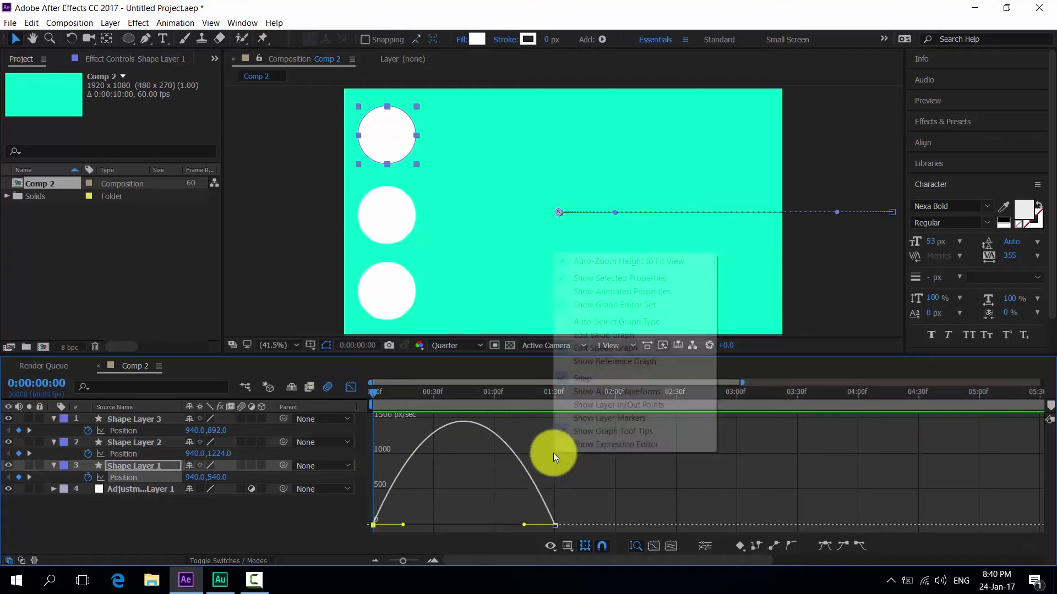
click(604, 335)
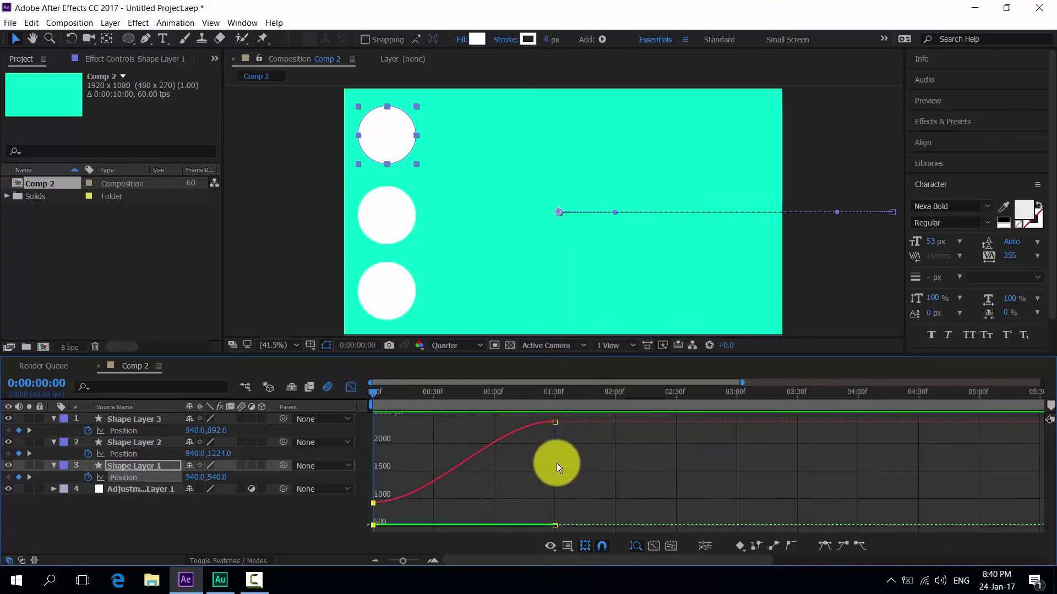
right_click(557, 464)
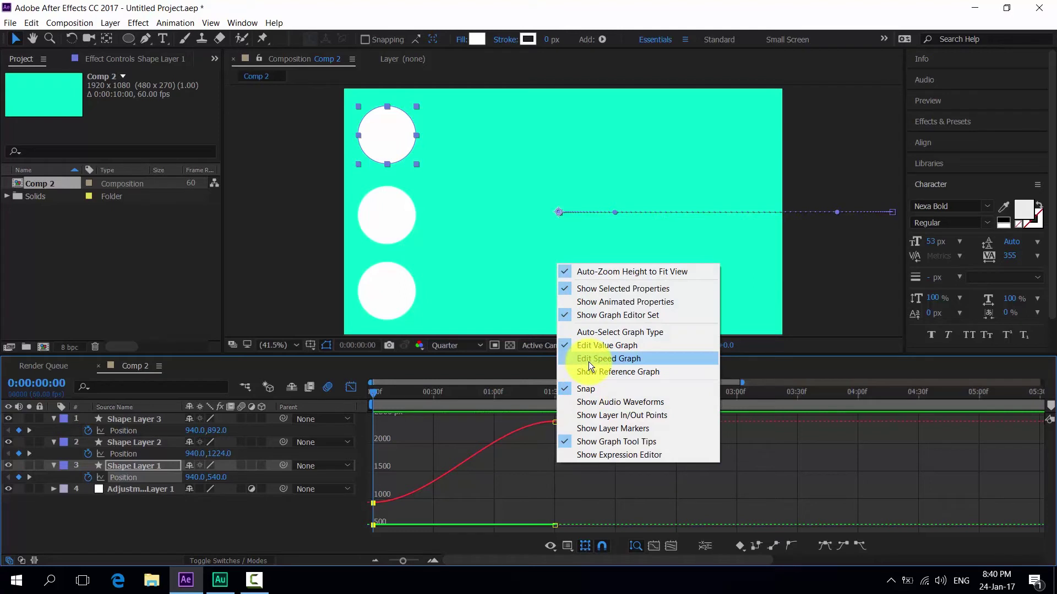
click(589, 361)
right_click(567, 460)
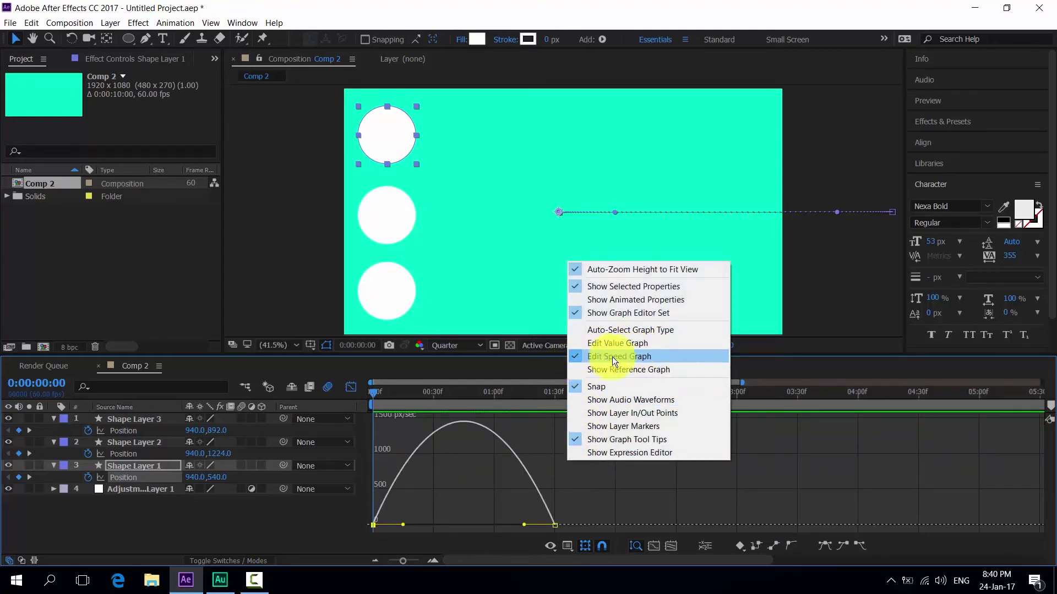
click(583, 503)
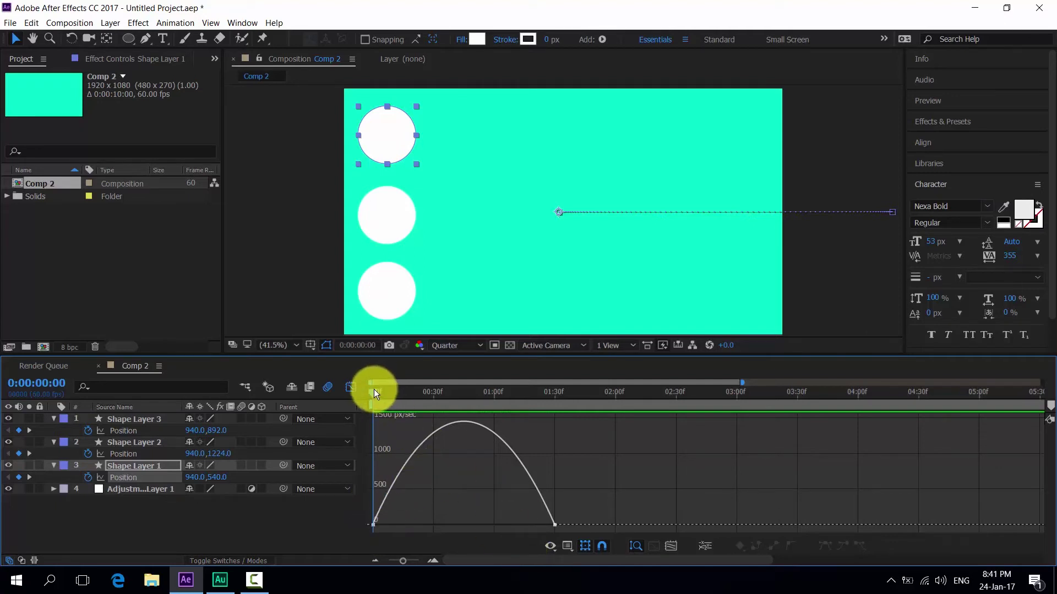
Drag Shape Layer 1's influence handles so speed builds slowly and peaks near 1:00.
drag(375, 389, 319, 399)
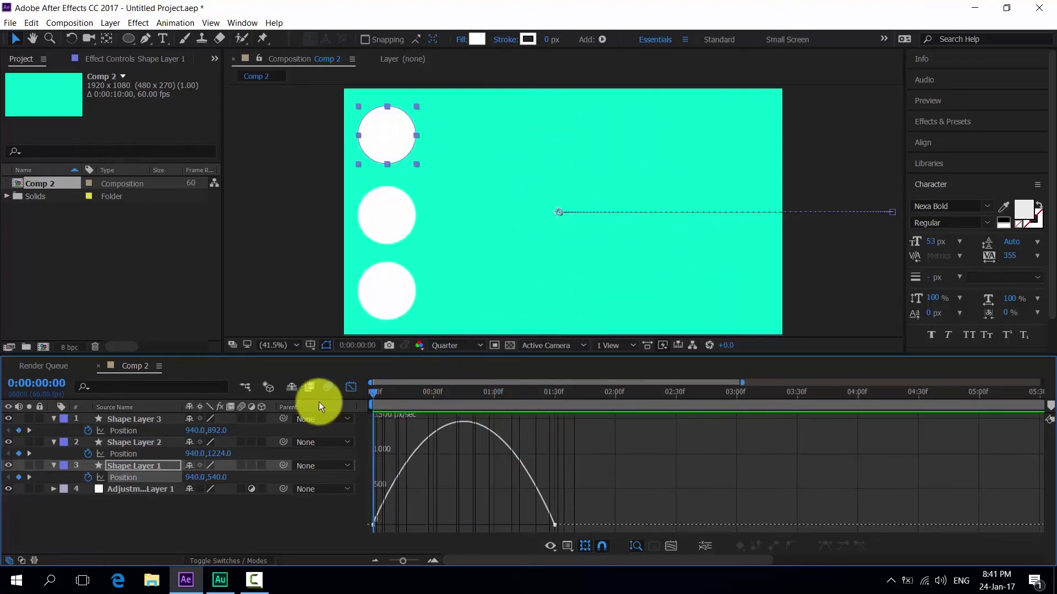
click(374, 526)
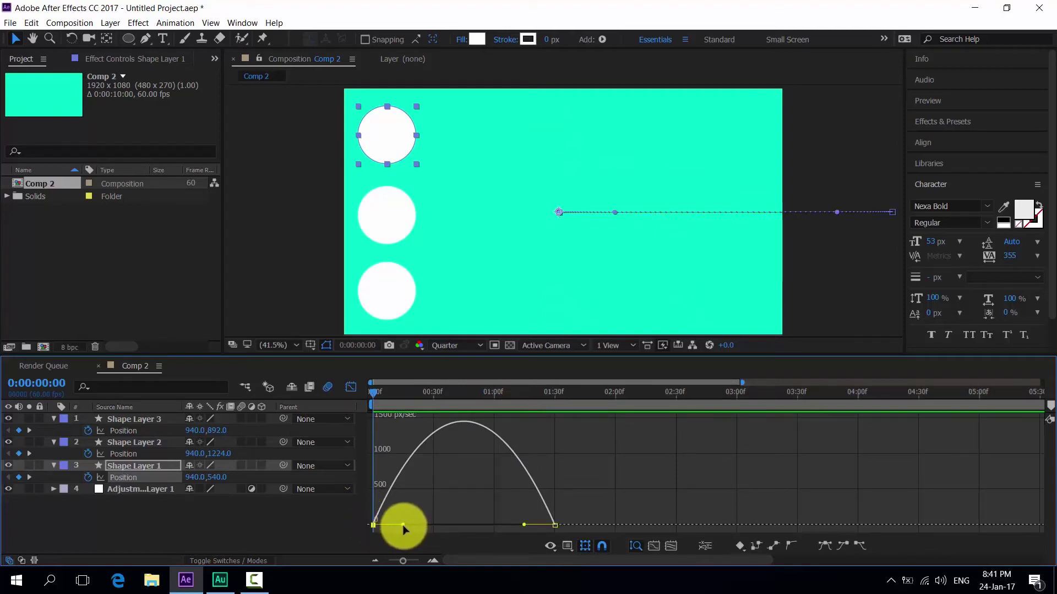
drag(405, 526, 457, 529)
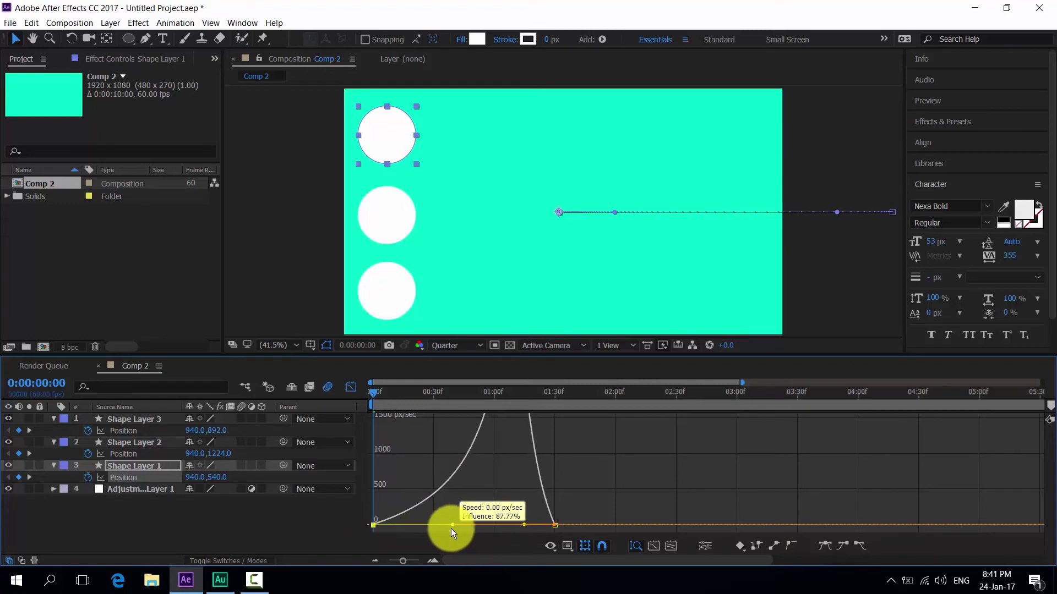
drag(451, 527, 438, 526)
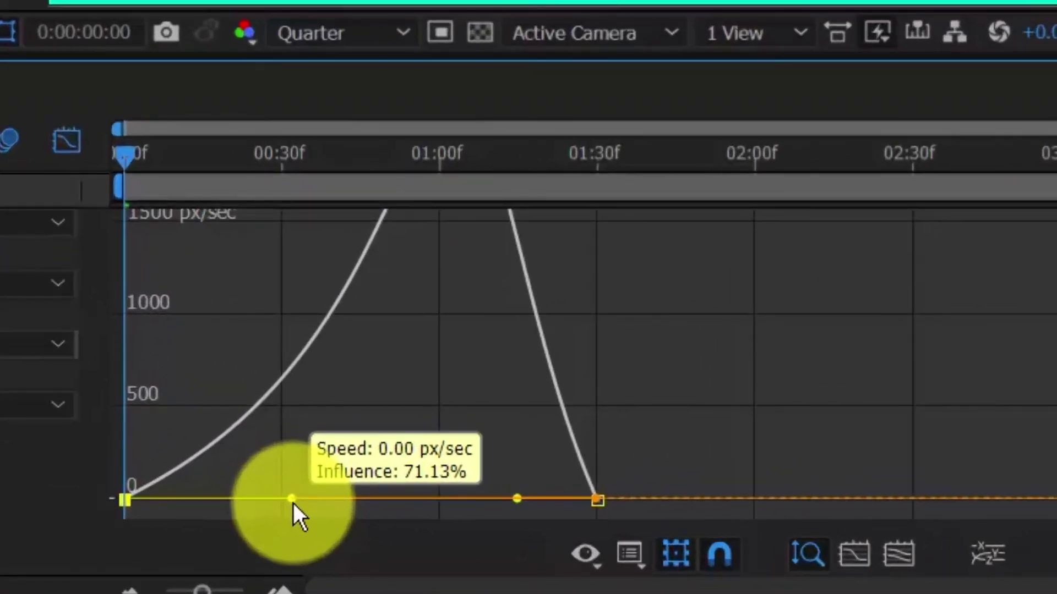
drag(293, 503, 210, 510)
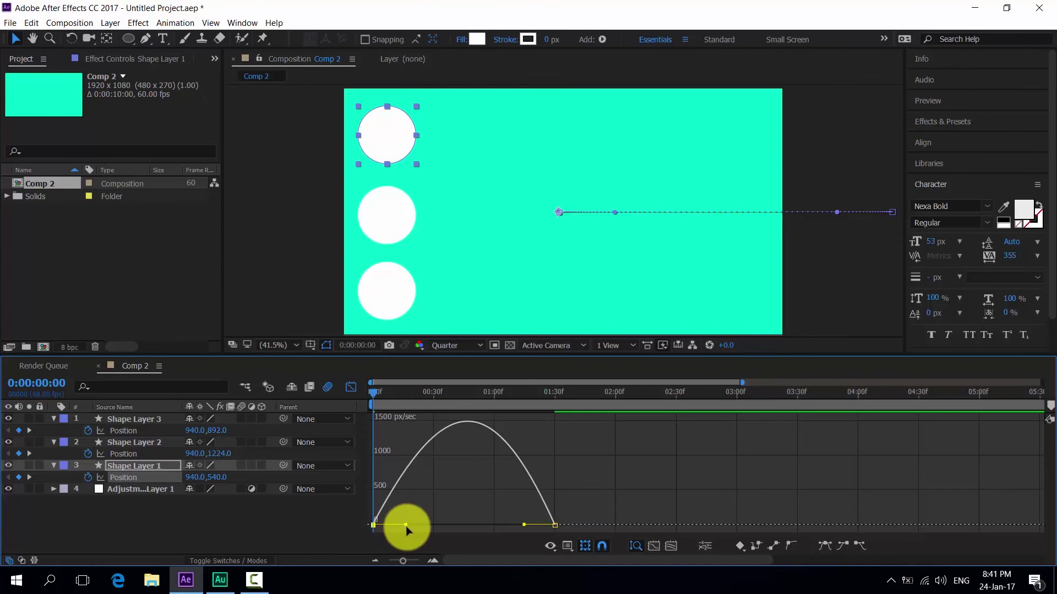
drag(406, 527, 434, 526)
drag(372, 393, 543, 440)
Close the Graph Editor and preview the top circle's new slide from 0:00.
key(Home)
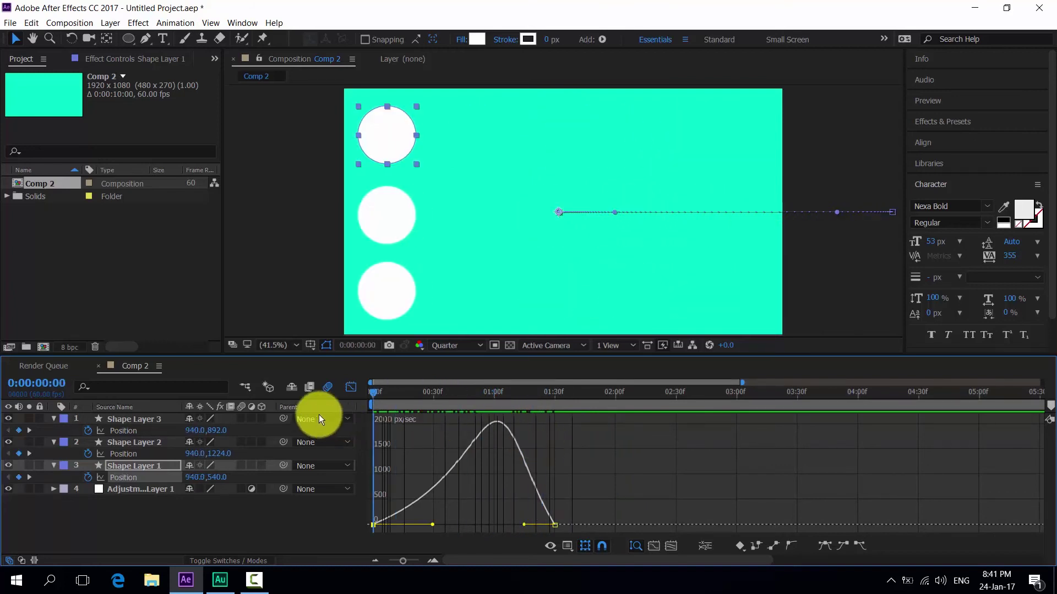
click(351, 387)
key(space)
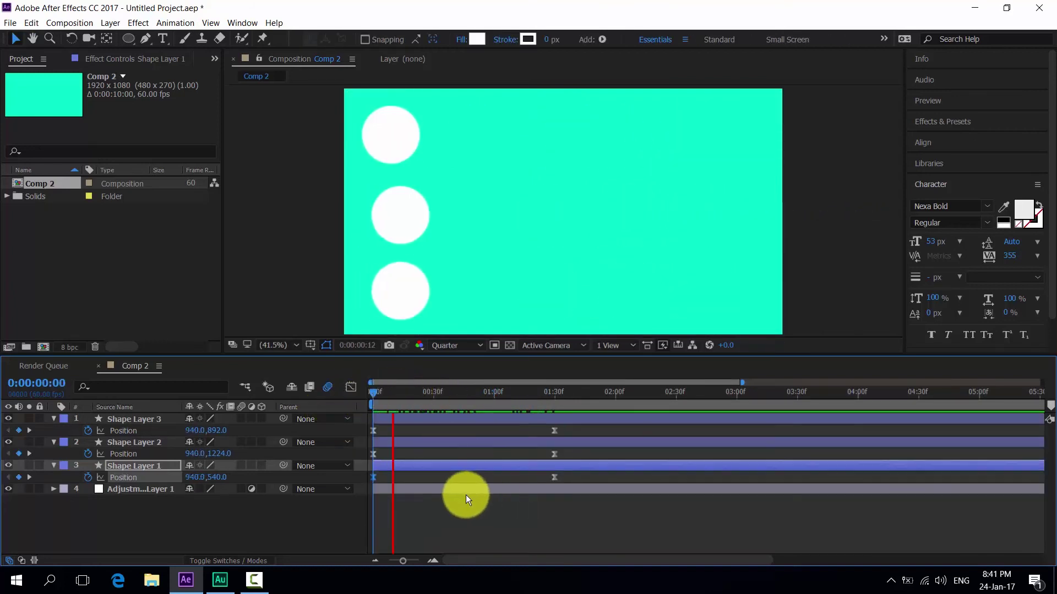
click(729, 193)
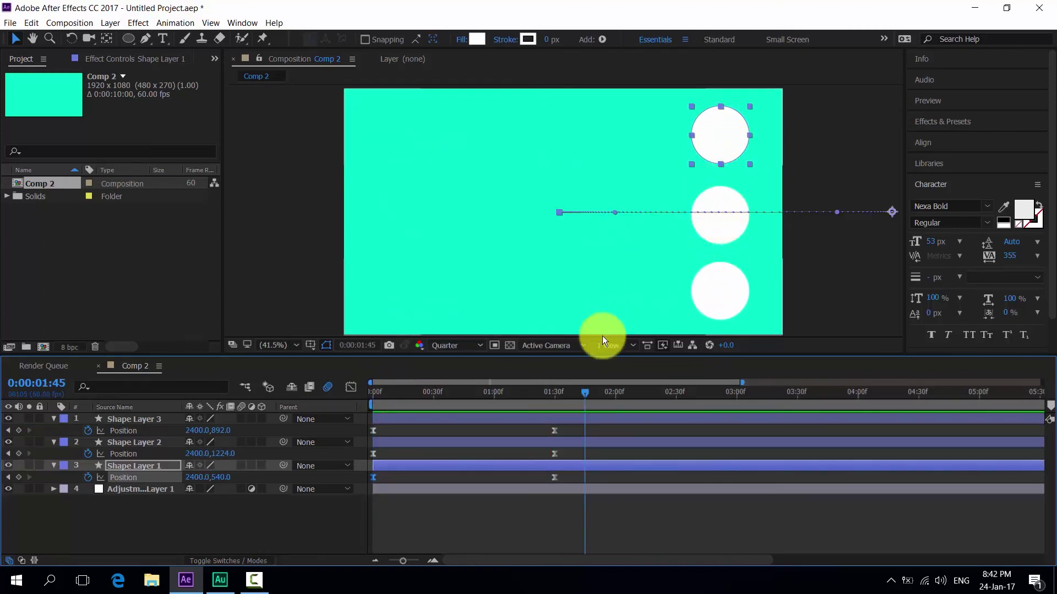
In Shape Layer 2's speed graph, set the end keyframe's influence to 100%.
drag(570, 449, 363, 458)
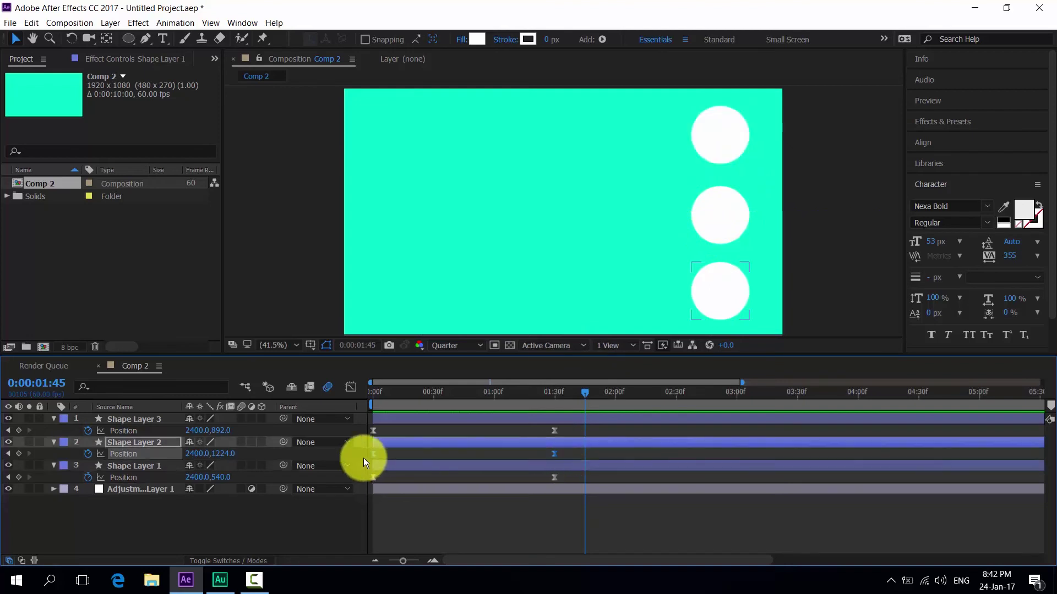
click(352, 387)
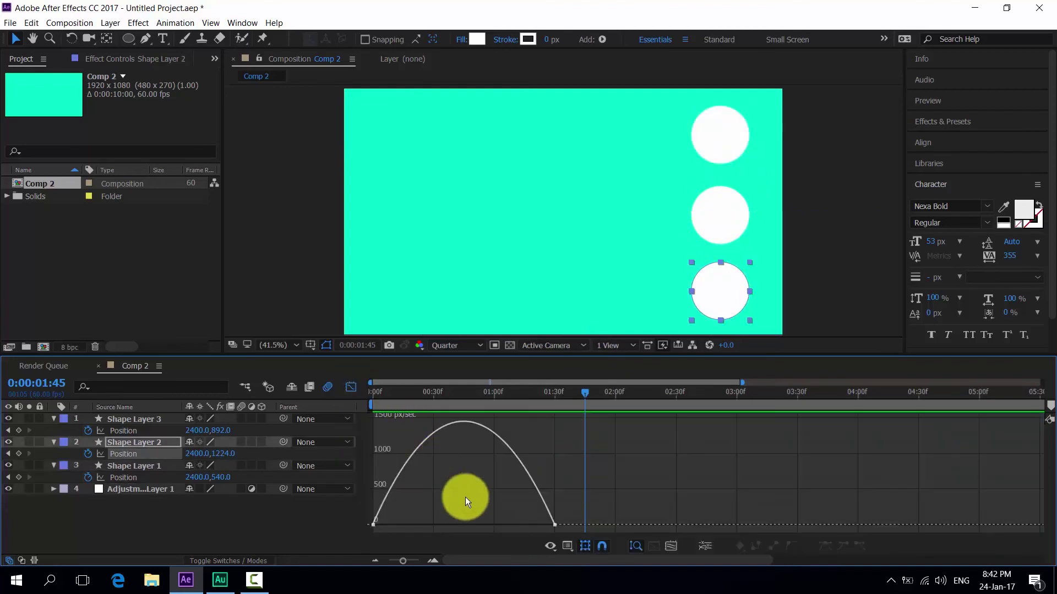
click(556, 525)
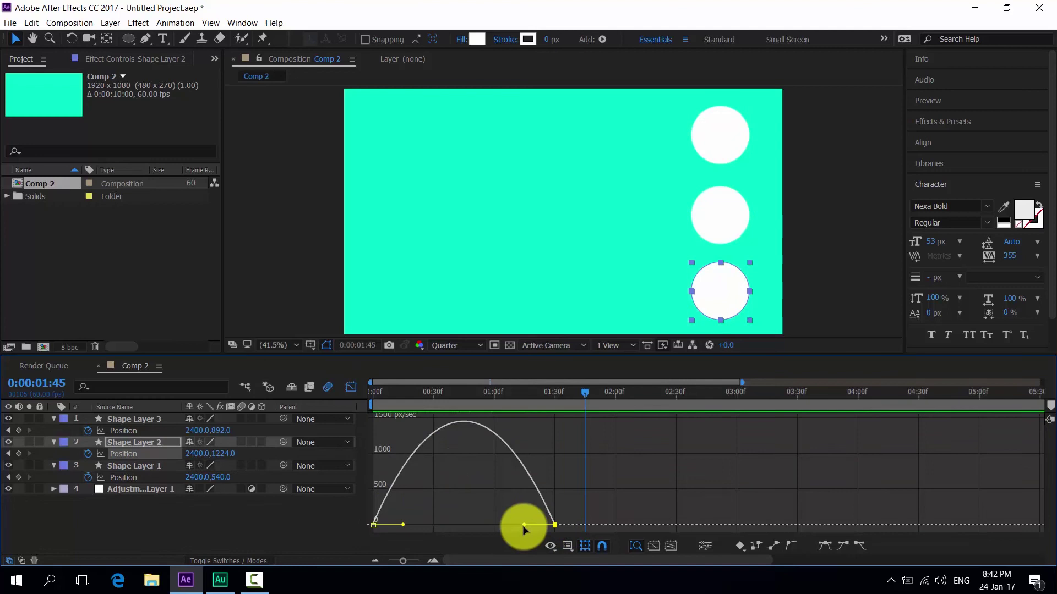
drag(523, 524, 417, 526)
Return to layer bars, preview the animation, and park the playhead at 0:00:01:28.
drag(585, 393, 184, 396)
key(shift+F3)
key(space)
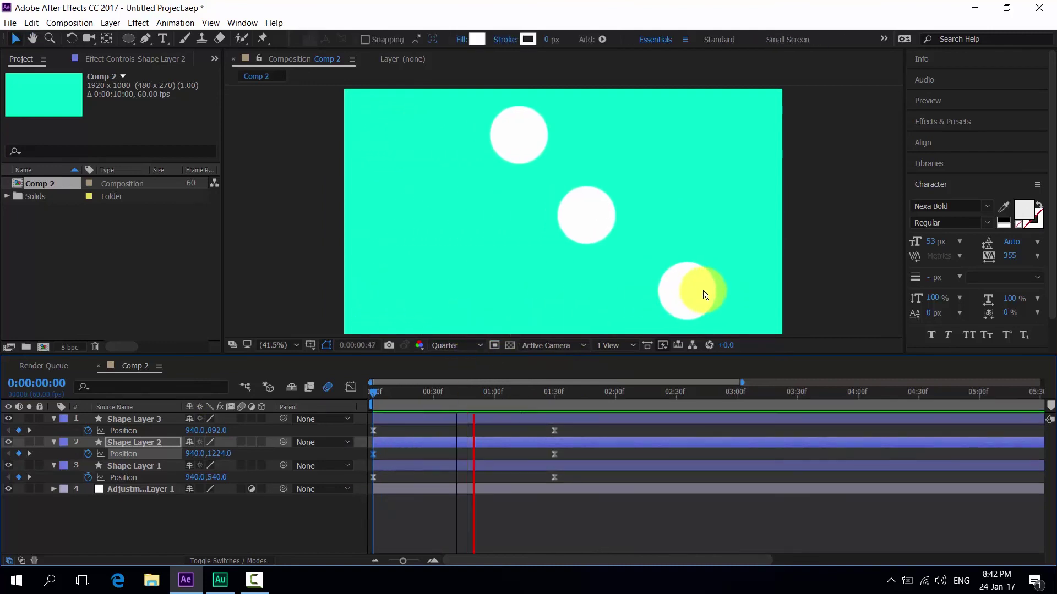
click(592, 385)
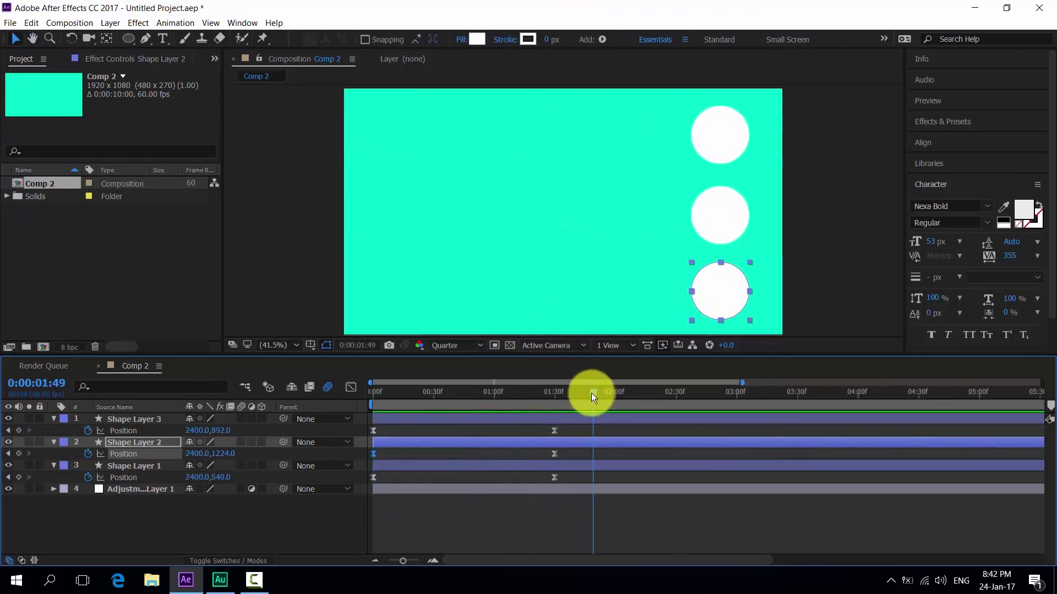
drag(560, 388, 550, 380)
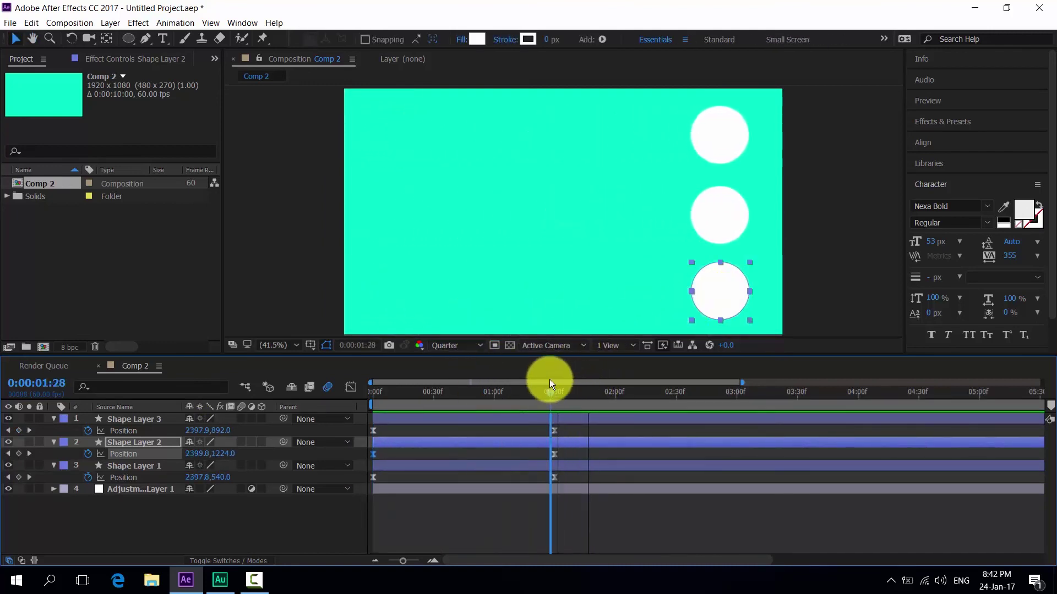
Set Shape Layer 3's start and end keyframe influences to about 52% and 51%.
click(372, 428)
click(351, 388)
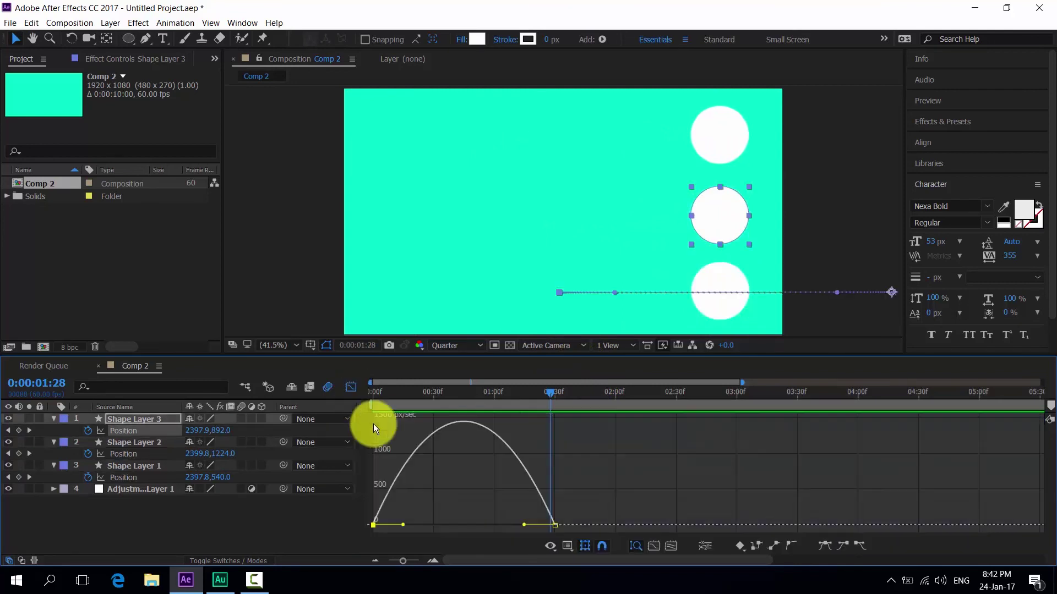
drag(408, 526, 419, 527)
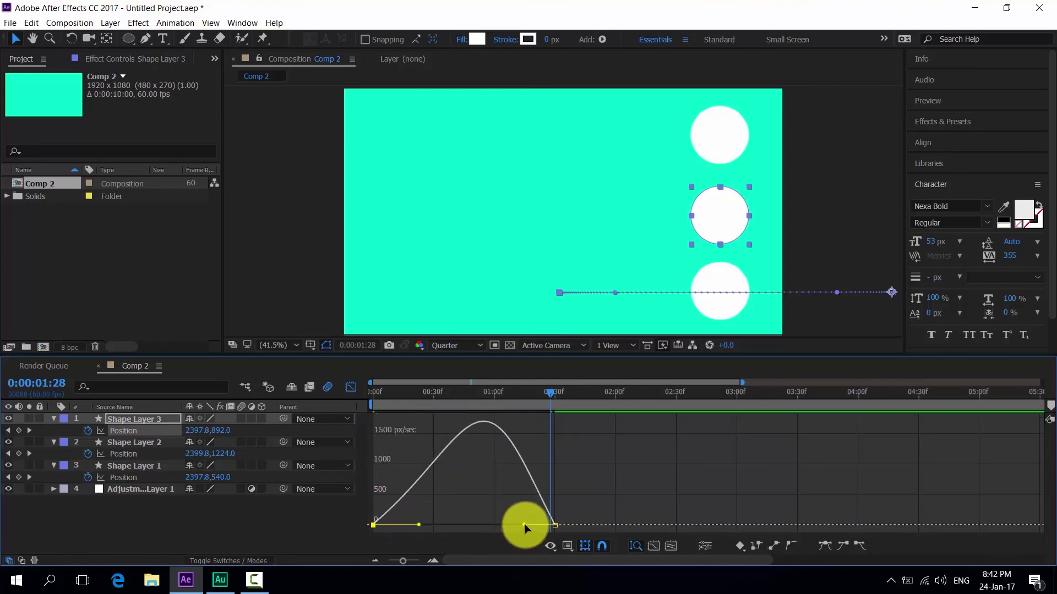
drag(521, 527, 508, 526)
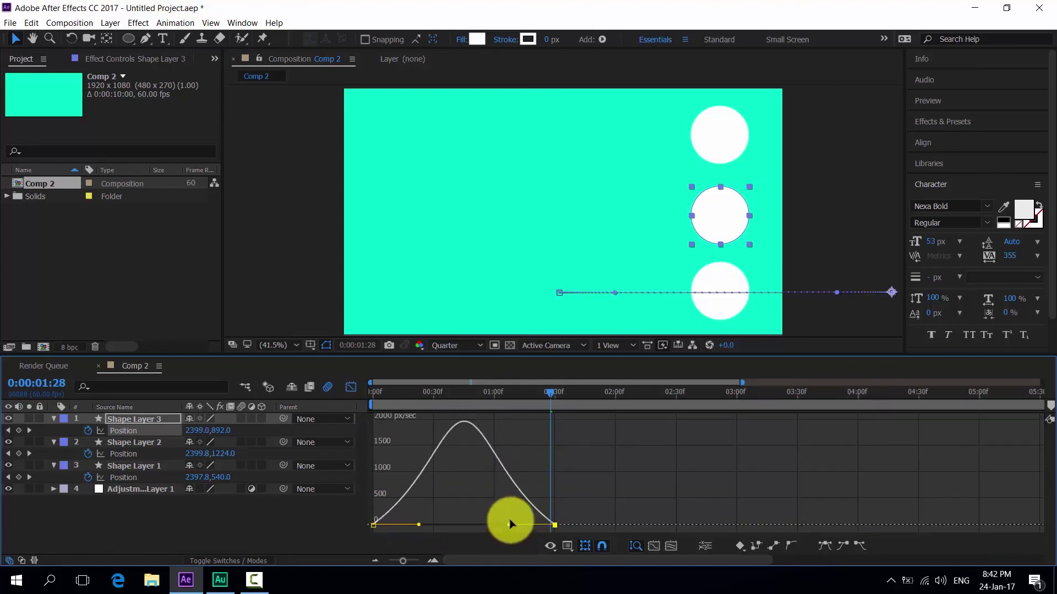
Rewind to the start and preview the middle circle's bell-curve slide.
drag(547, 392, 340, 406)
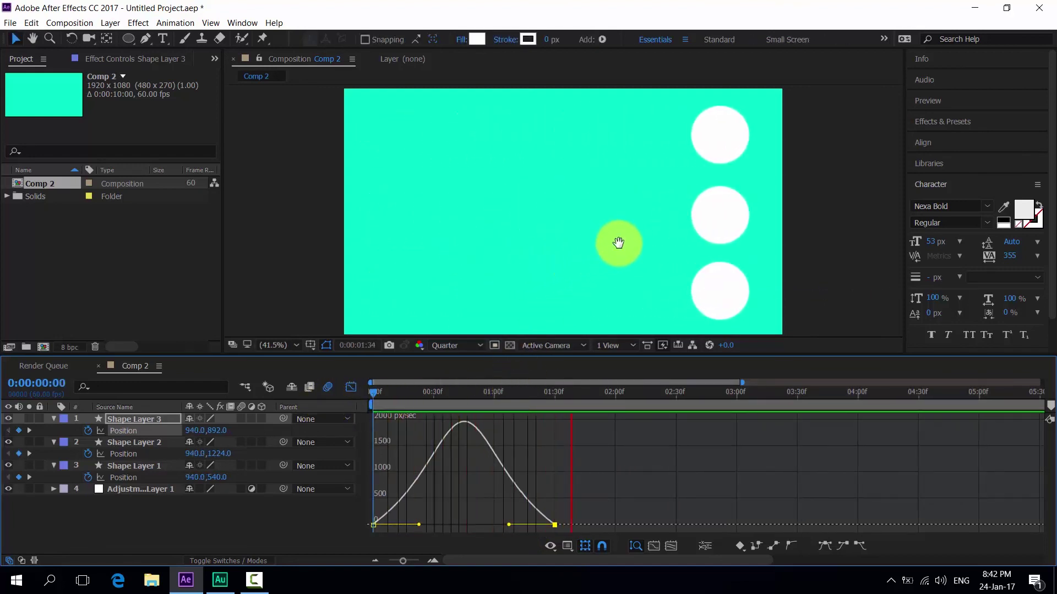
click(590, 394)
drag(590, 394, 377, 392)
key(space)
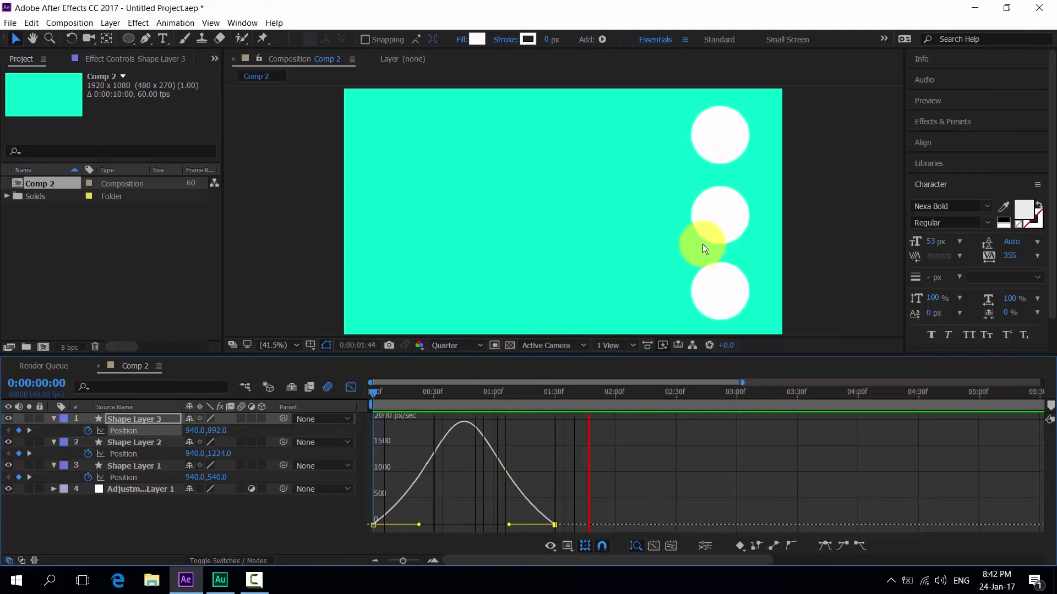
click(736, 205)
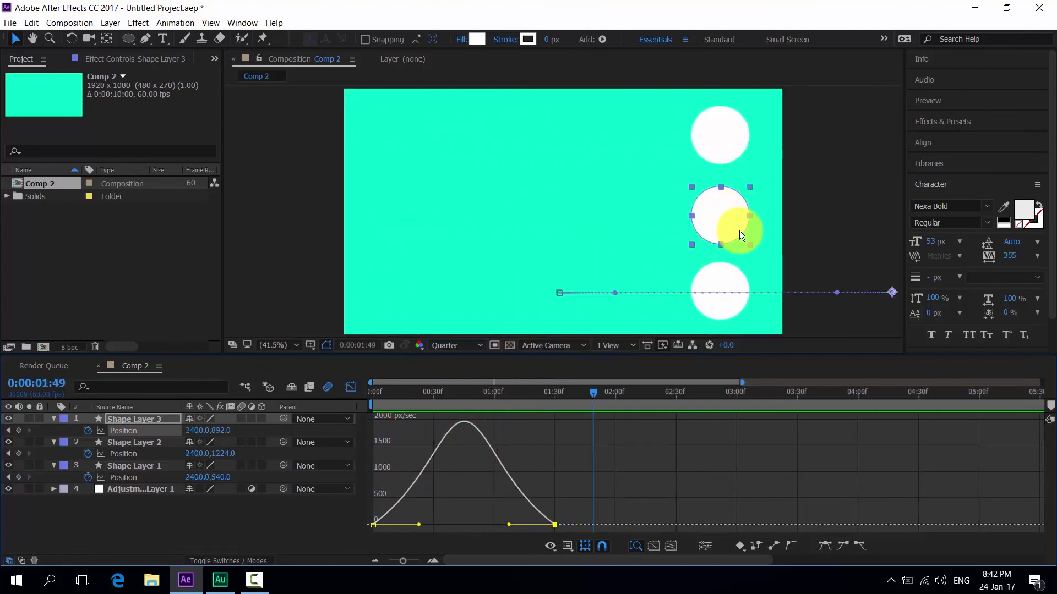
Toggle off the Graph Editor to show the layer bars with their 0:00 and 1:30 keyframes.
click(348, 388)
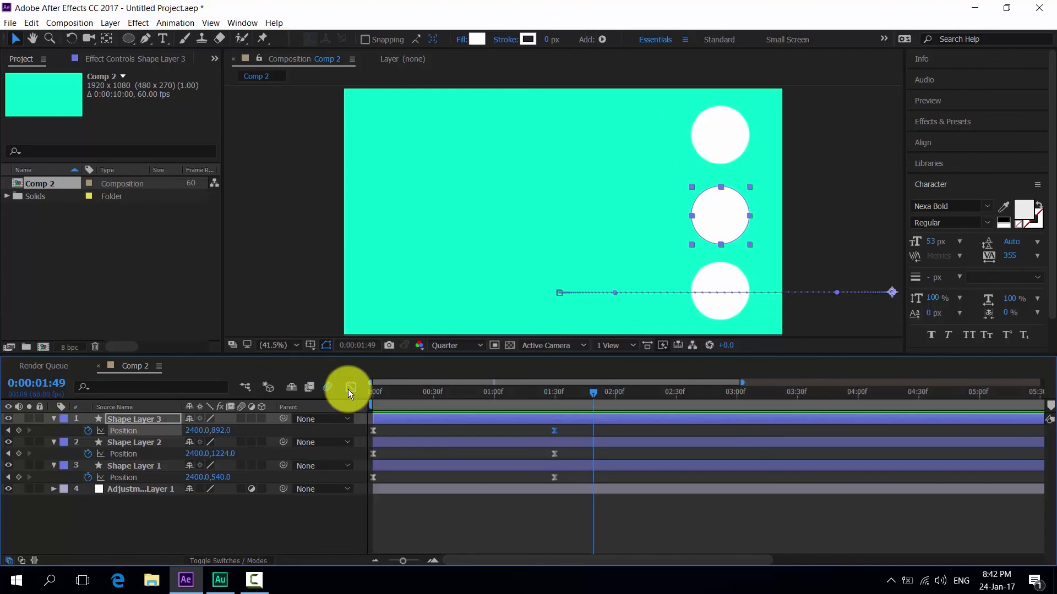